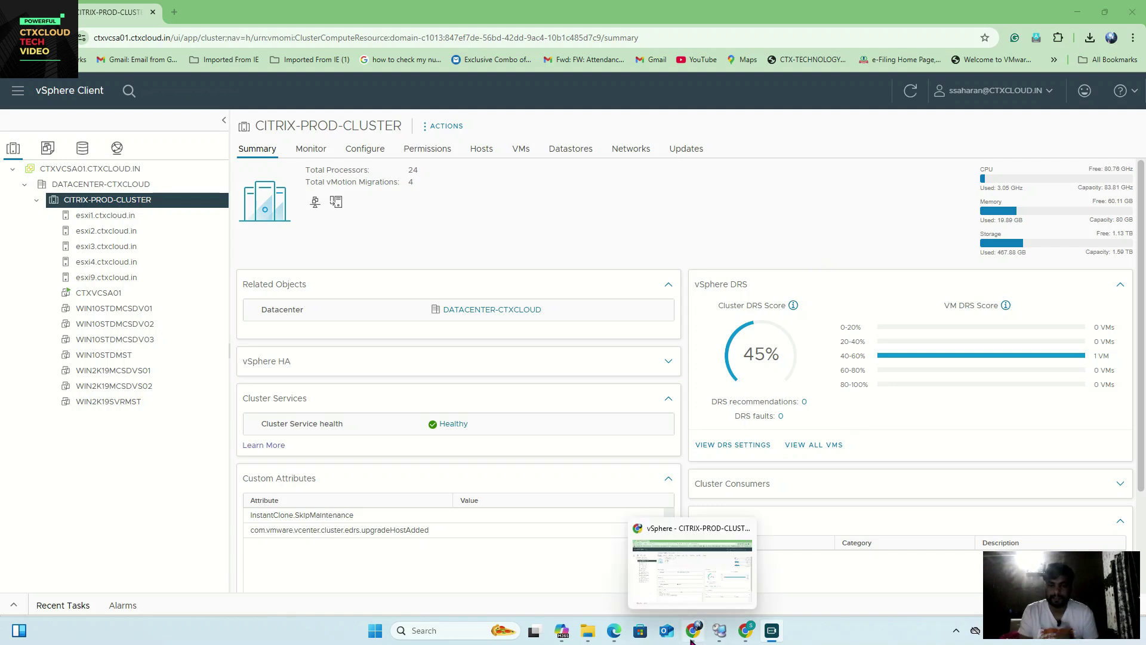
Step: Bring Chrome forward and show the citrix.com Licensing Models tab
left_click(746, 630)
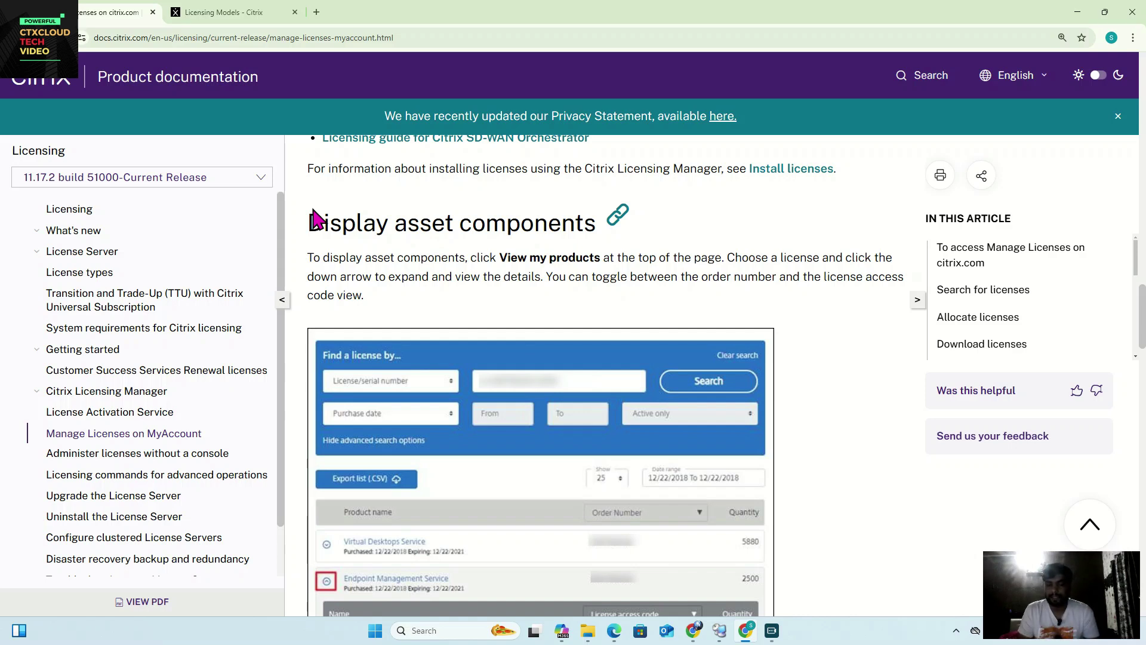
left_click(229, 21)
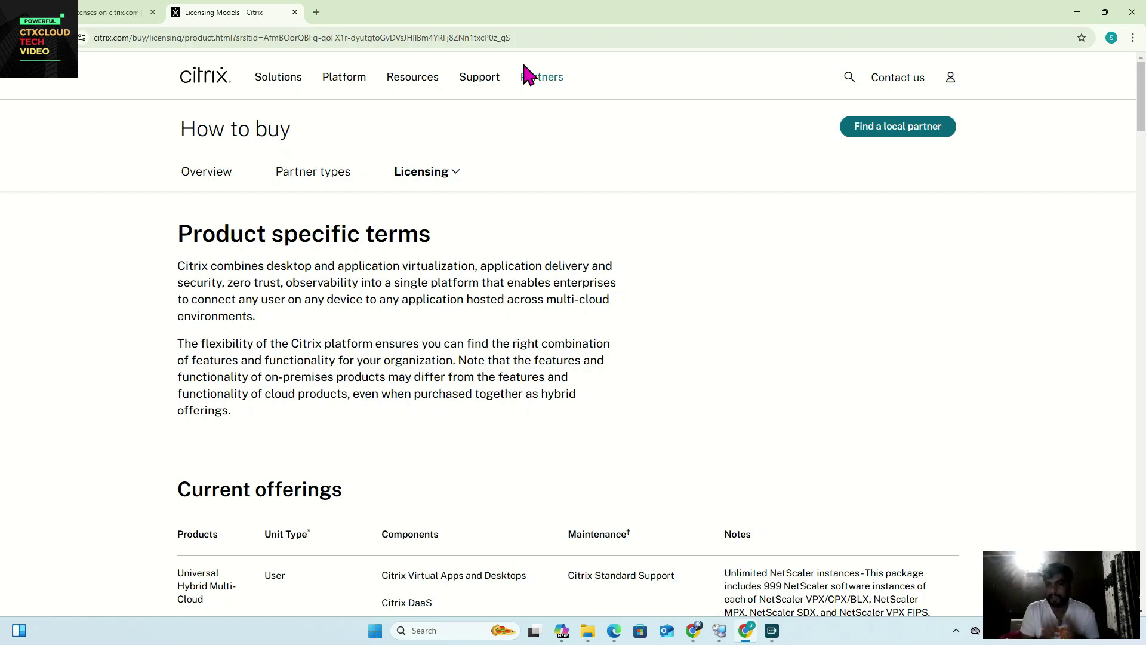
Step: Scroll down the Licensing Models page past Current offerings to the Legacy offerings list
scroll(614, 245, "down", 7)
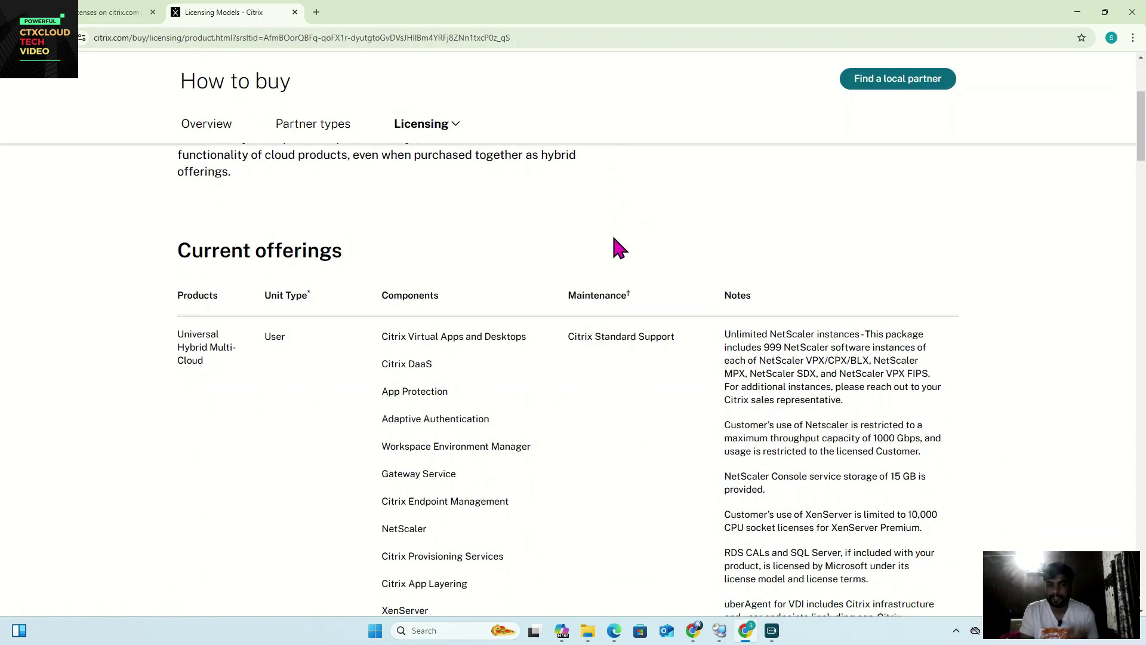
scroll(618, 244, "down", 4)
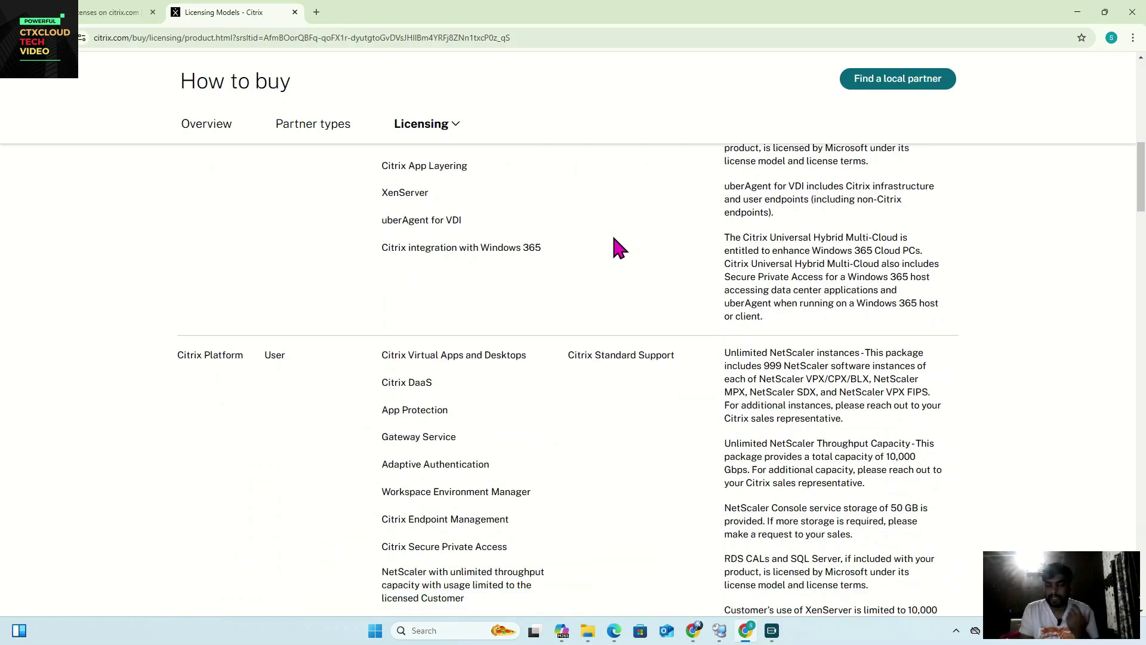
scroll(619, 247, "down", 1)
scroll(619, 248, "down", 5)
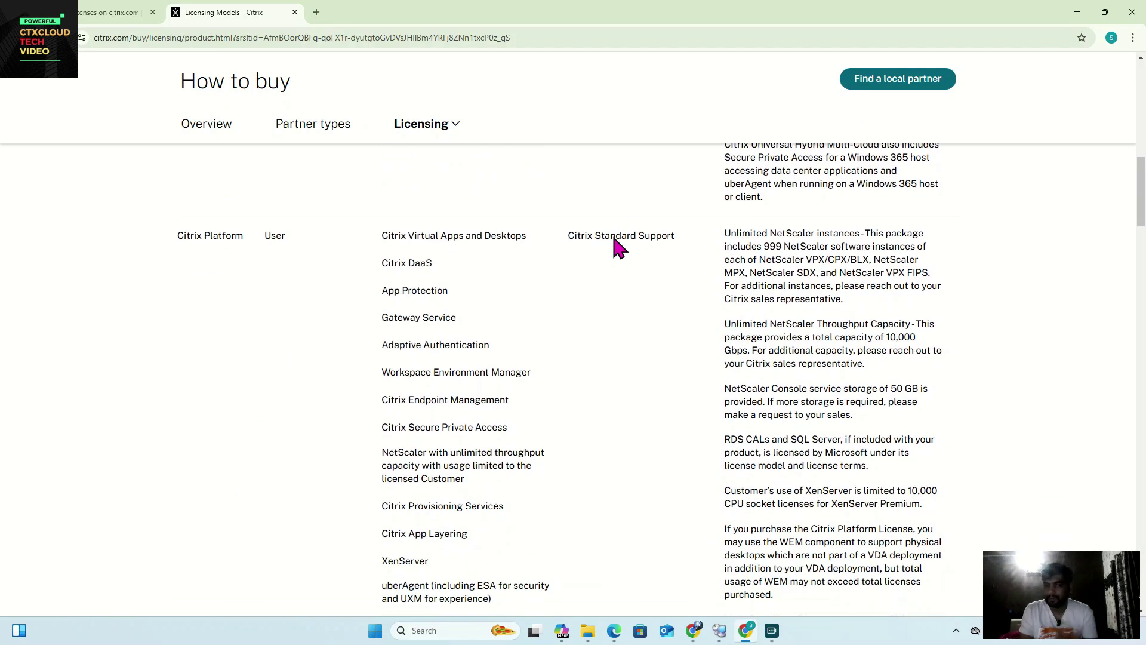
scroll(619, 247, "down", 10)
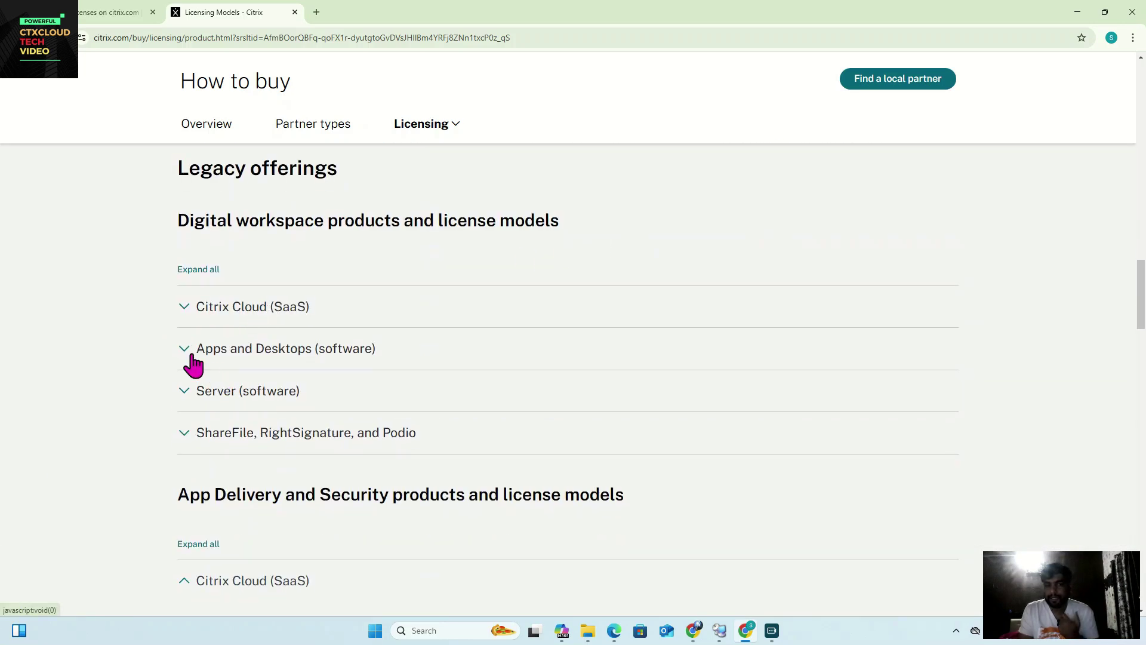
Step: Expand Apps and Desktops (software) and highlight its User/Device, Concurrent license model
left_click(186, 352)
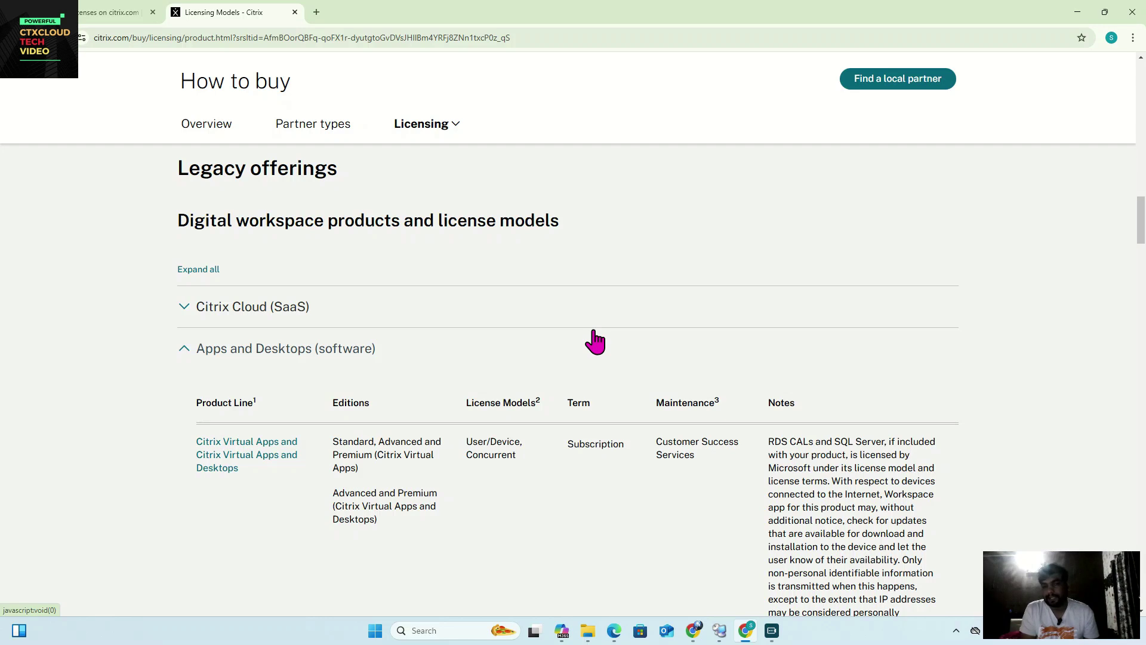
scroll(595, 342, "down", 1)
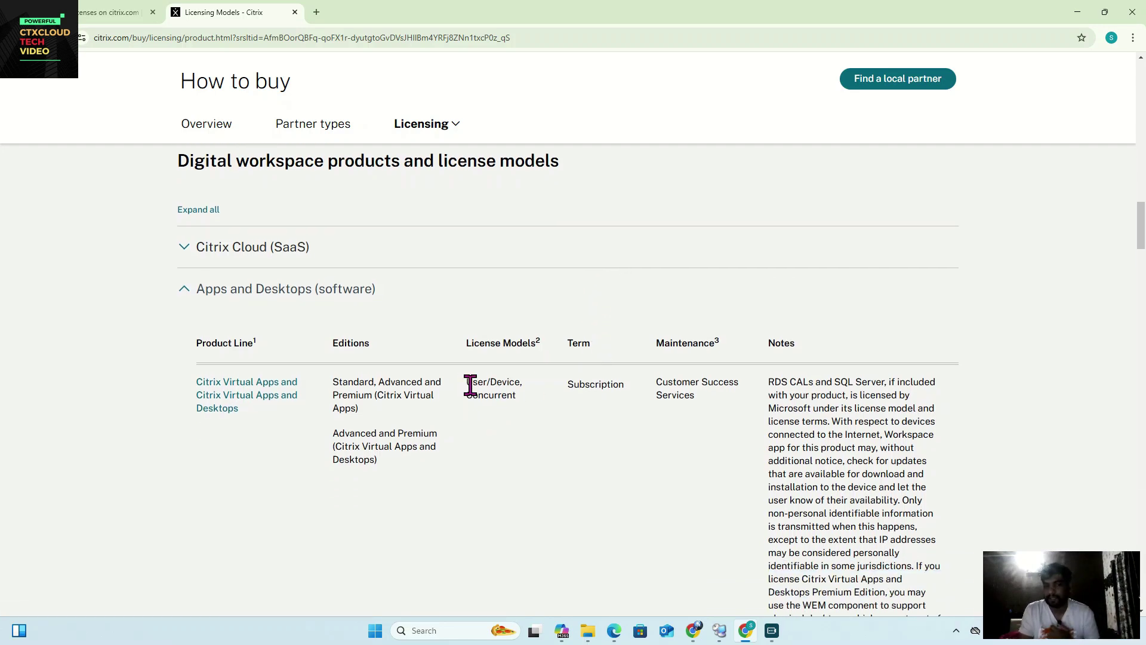
left_click_drag(467, 384, 523, 396)
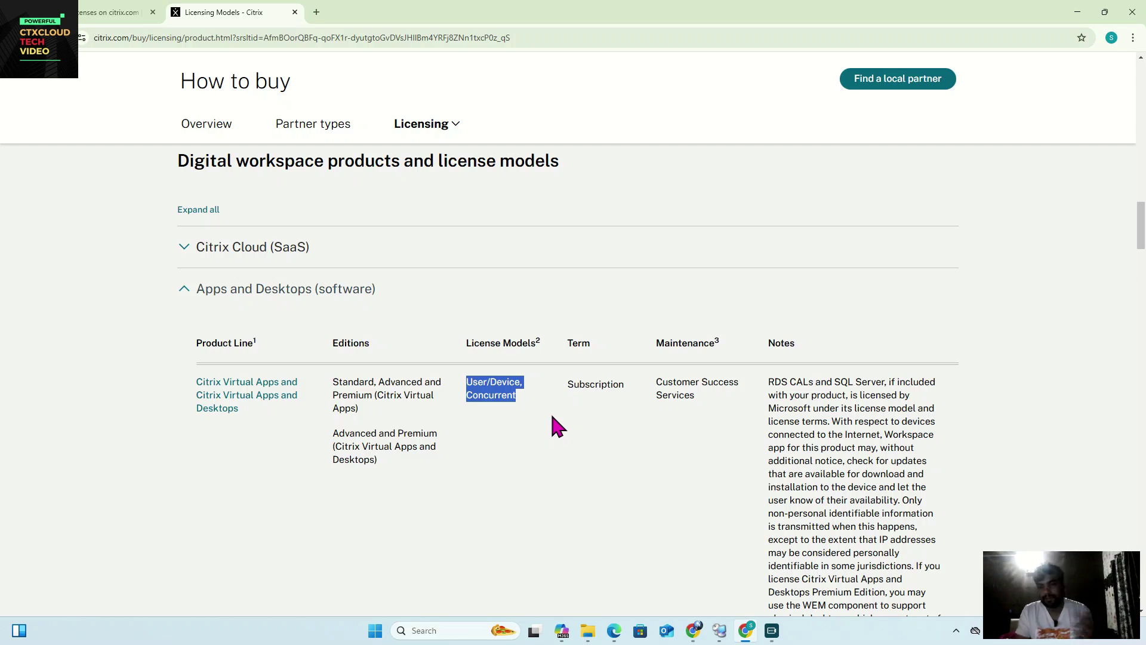
Step: Expand Citrix Cloud (SaaS) and highlight the Citrix Universal concurrent license model and notes
left_click(247, 251)
scroll(393, 314, "down", 1)
scroll(393, 315, "down", 1)
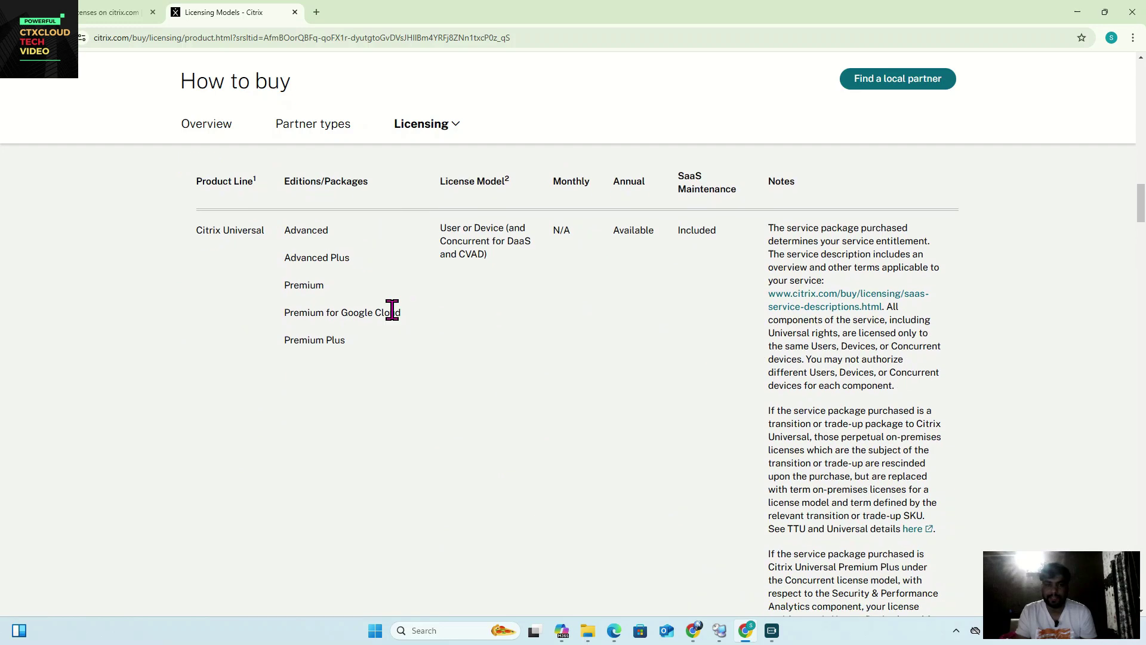
left_click_drag(440, 233, 540, 235)
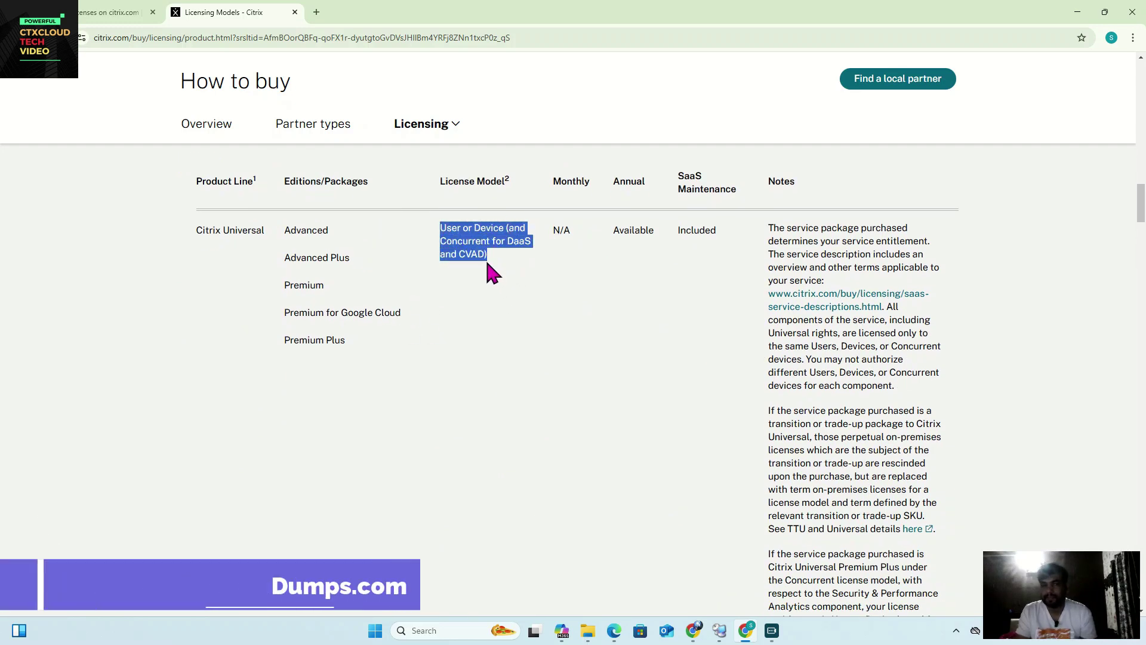
left_click(459, 248)
left_click_drag(447, 242, 525, 263)
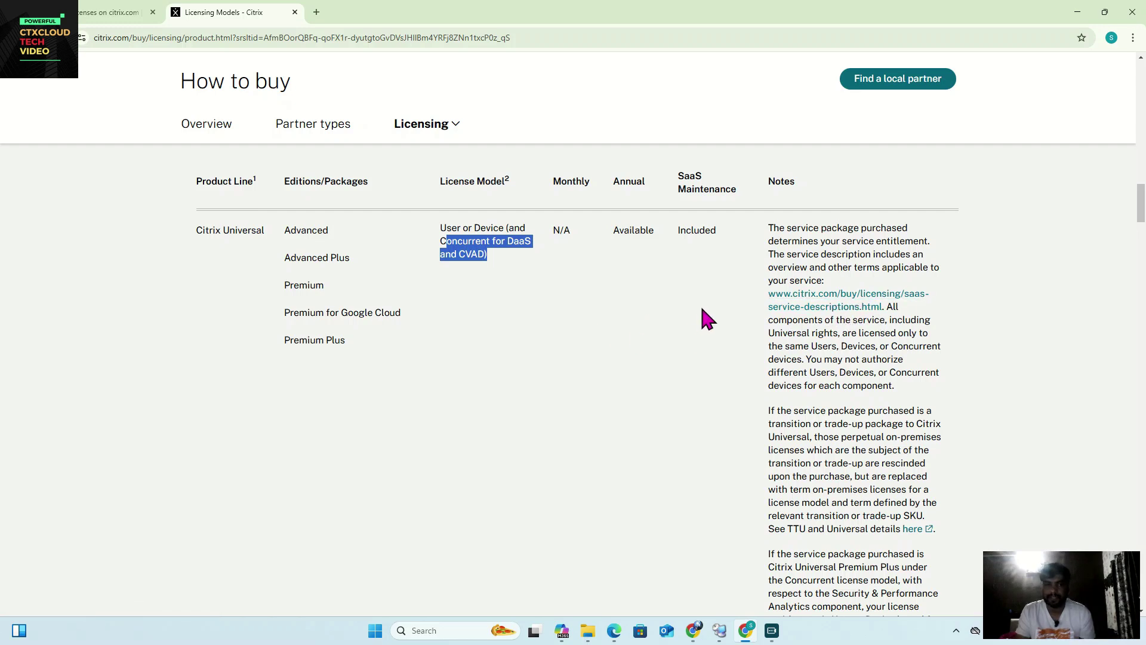
left_click_drag(980, 317, 719, 420)
left_click(691, 418)
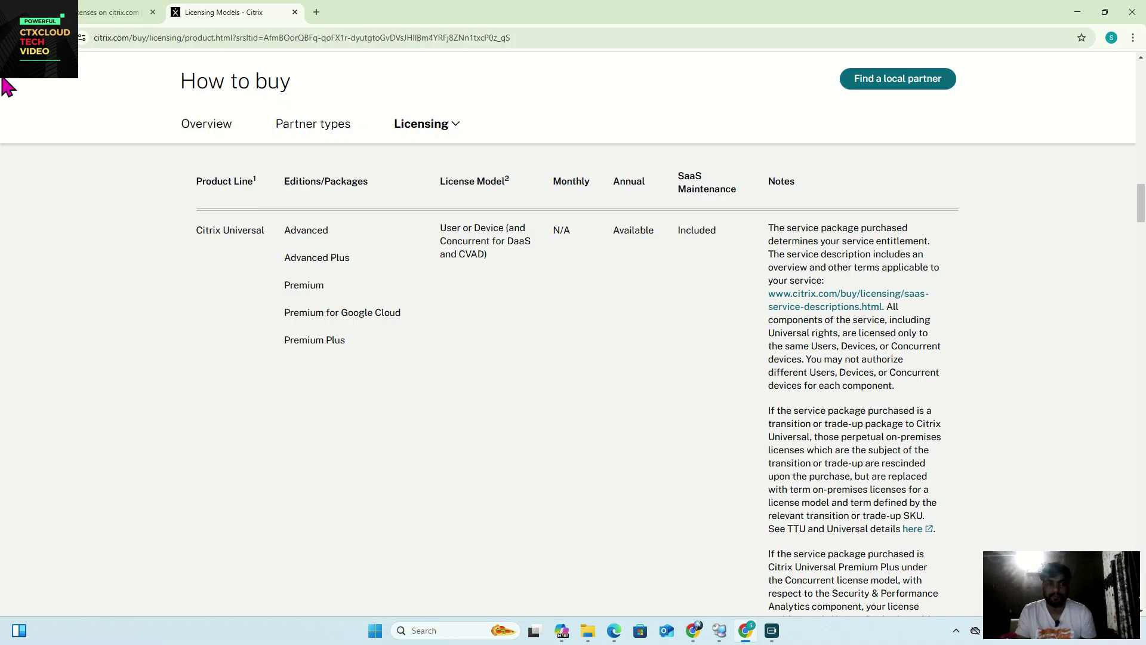
Step: Return to the Manage Licenses on MyAccount tab and scroll to the asset components table
left_click(98, 12)
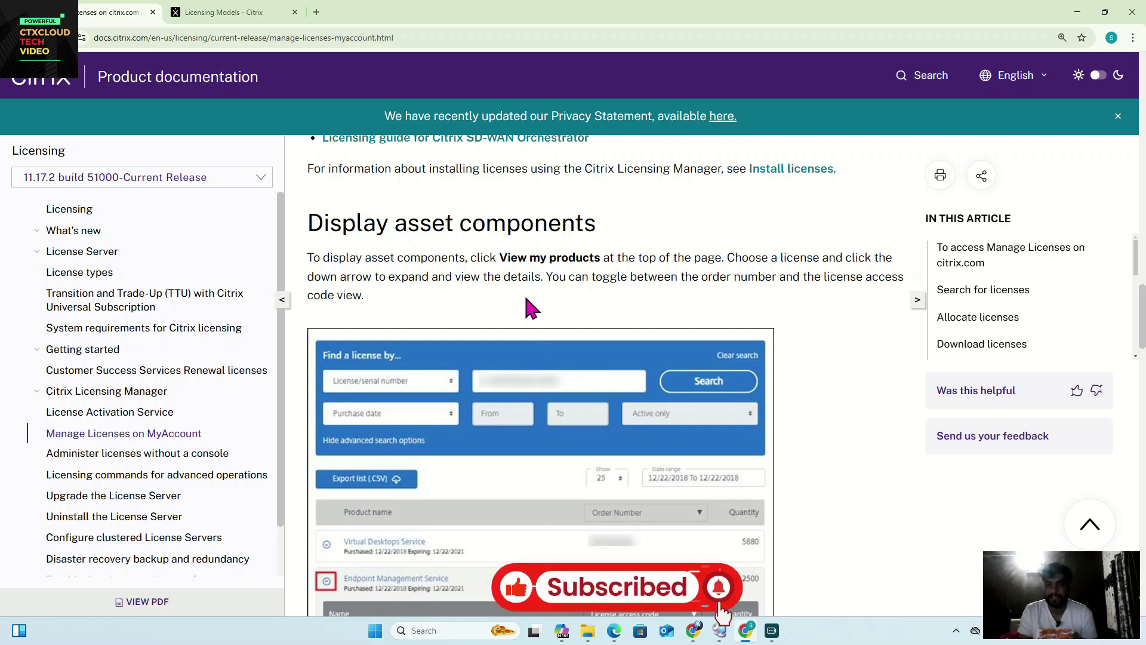
scroll(509, 346, "down", 2)
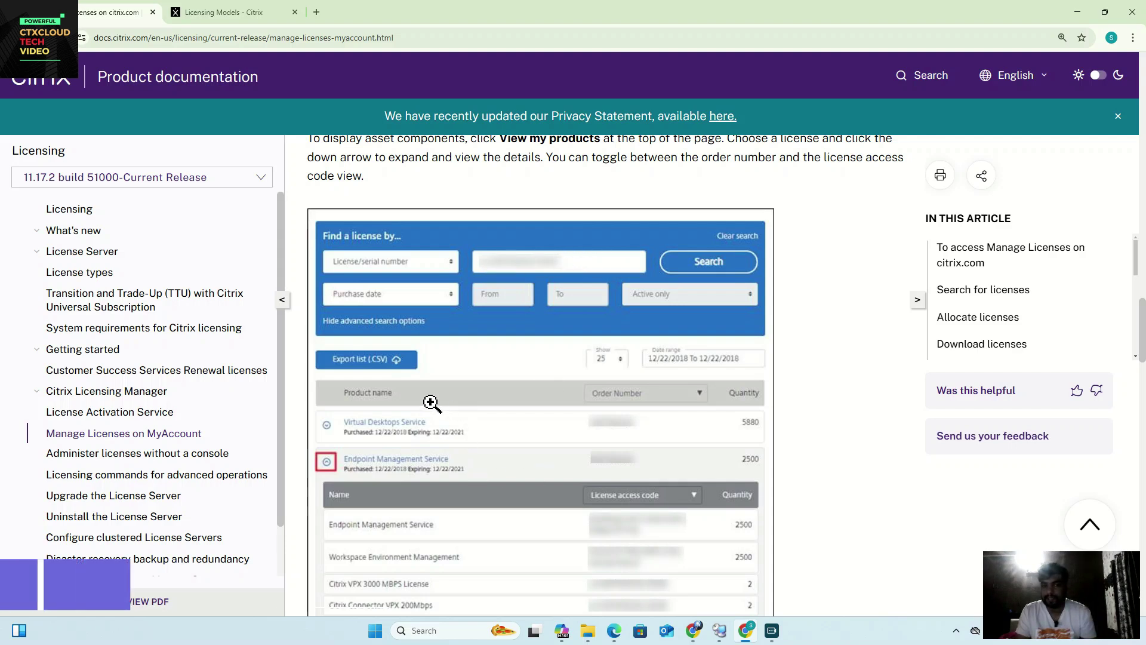
Step: Read down through the article's sections, highlighting a line of text along the way
scroll(485, 363, "down", 10)
scroll(487, 363, "down", 2)
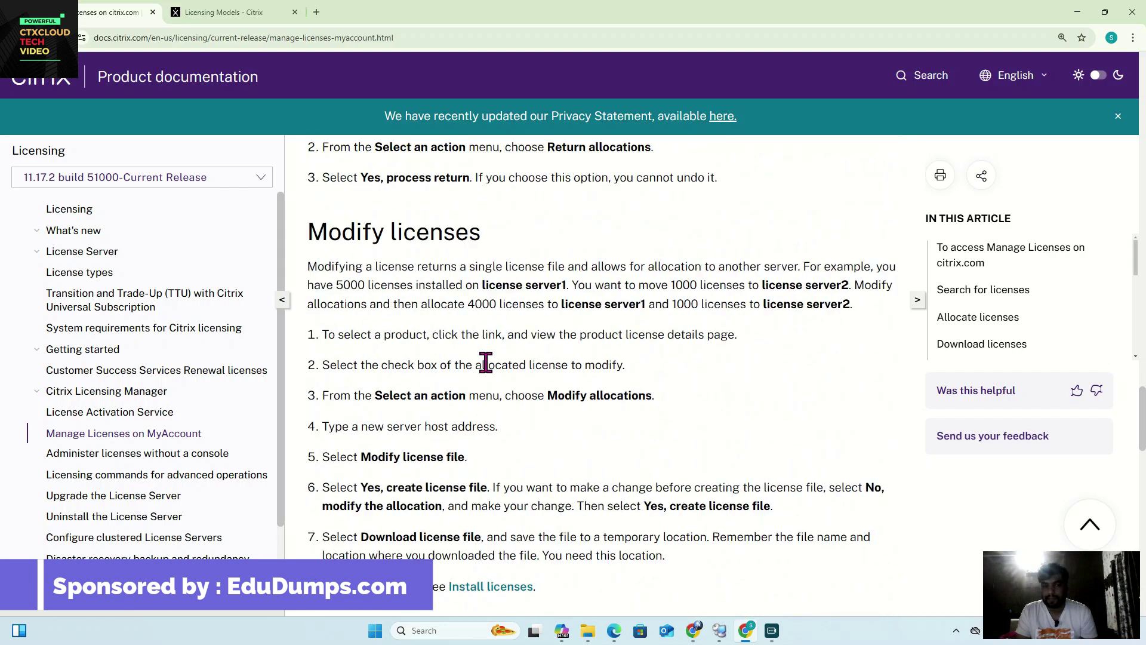
scroll(384, 358, "up", 4)
scroll(555, 326, "down", 2)
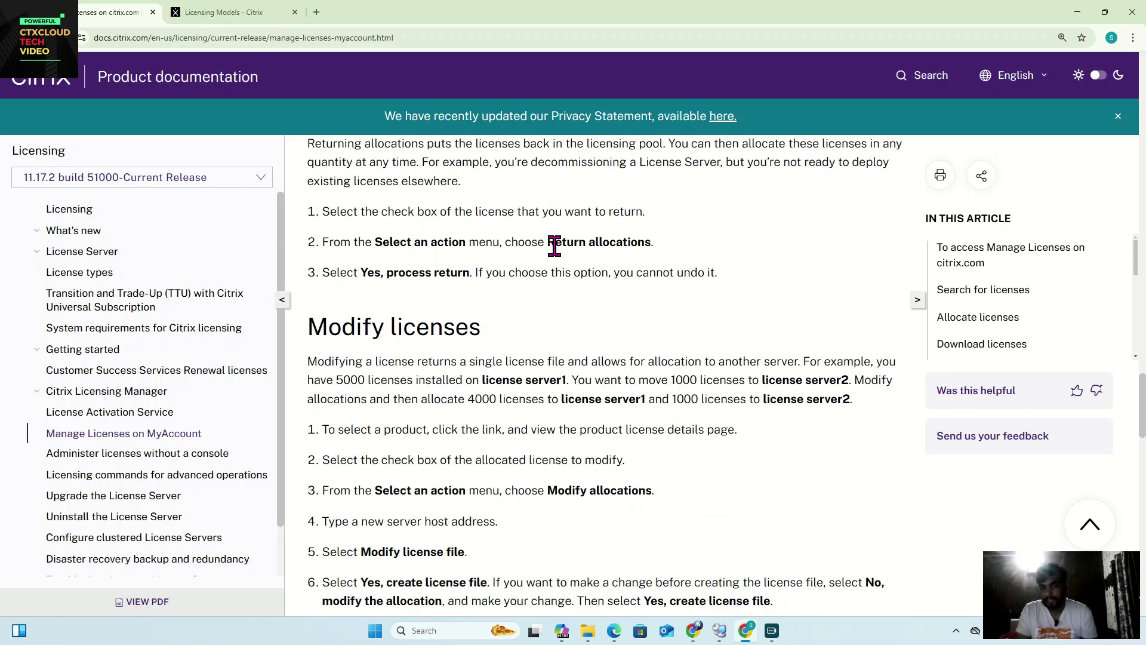
scroll(408, 282, "down", 1)
scroll(409, 281, "down", 2)
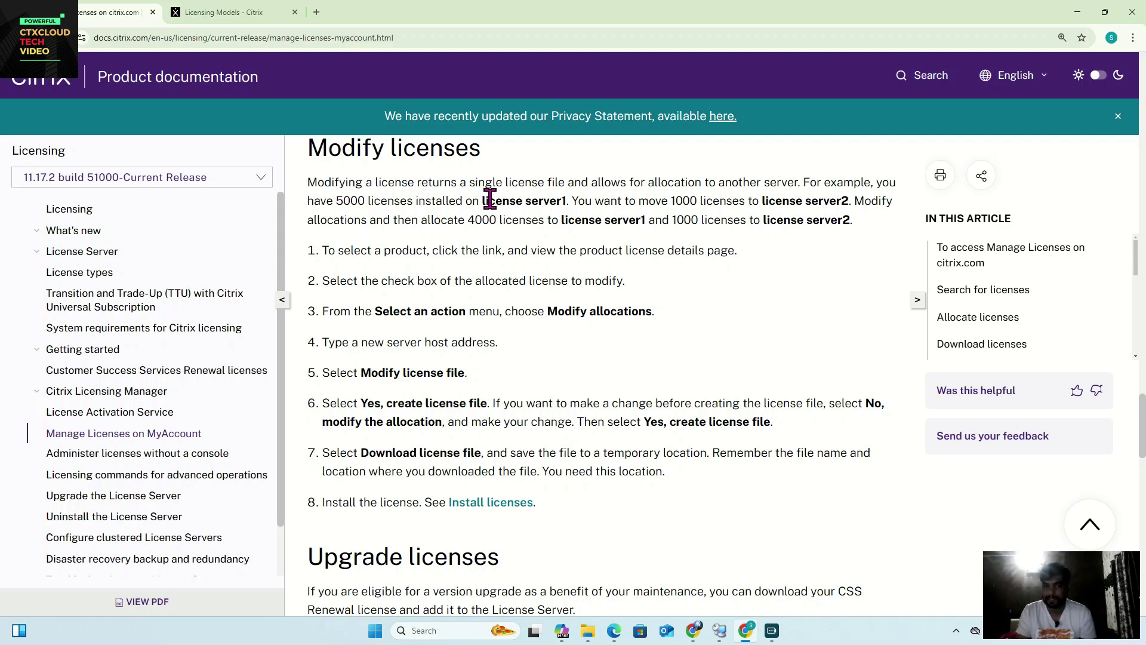
left_click_drag(488, 200, 585, 200)
scroll(722, 287, "down", 1)
scroll(716, 283, "down", 20)
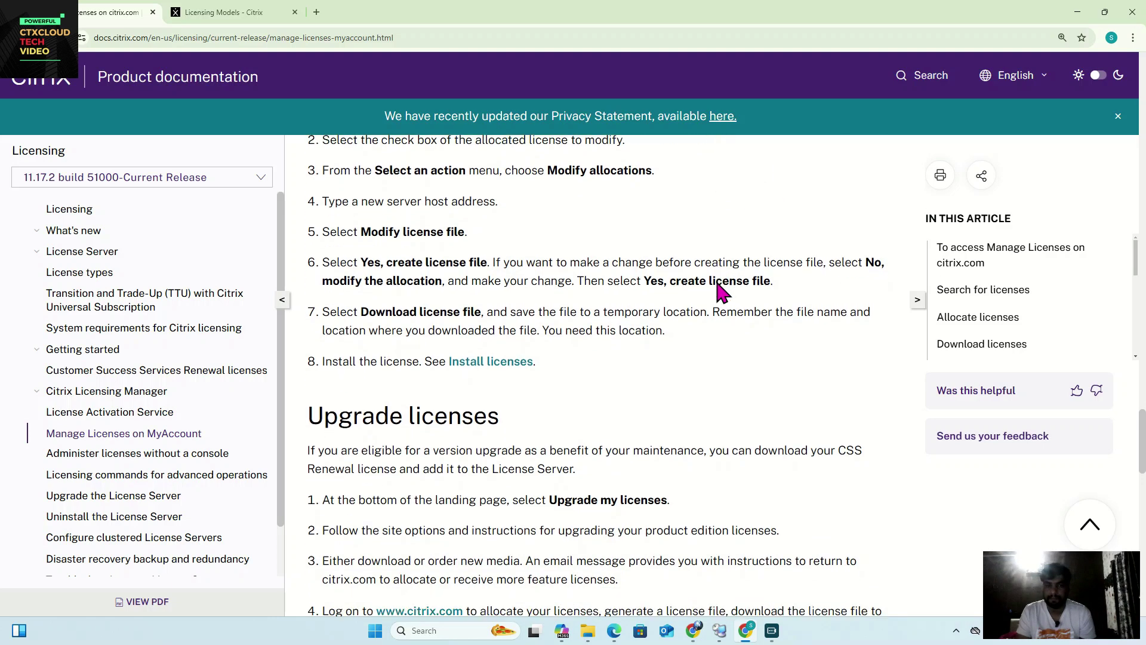
scroll(719, 289, "down", 1)
Step: Scroll back up and enlarge the Manage Licenses portal screenshot
scroll(440, 333, "up", 7)
scroll(552, 334, "down", 5)
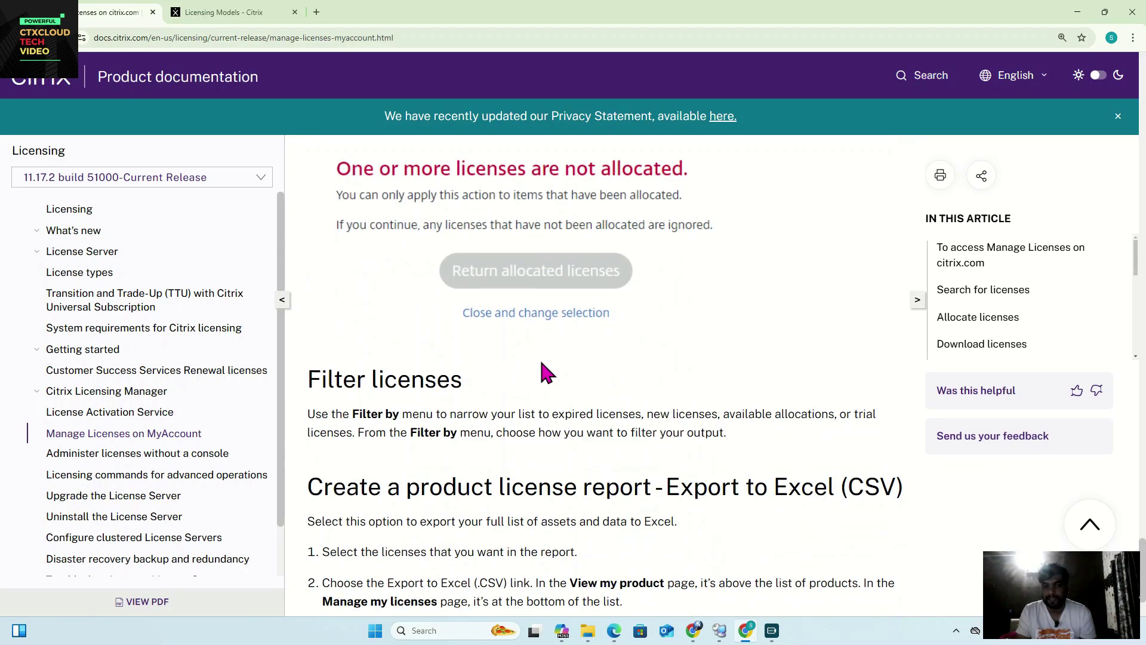
scroll(568, 317, "down", 2)
scroll(568, 316, "up", 15)
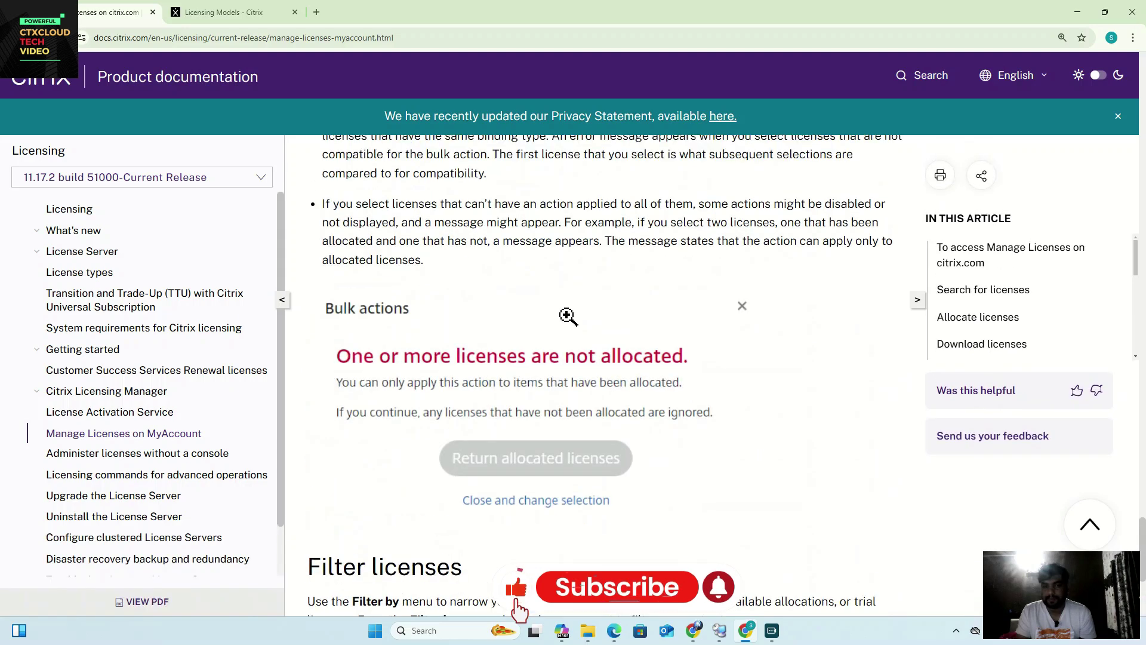
scroll(570, 325, "up", 5)
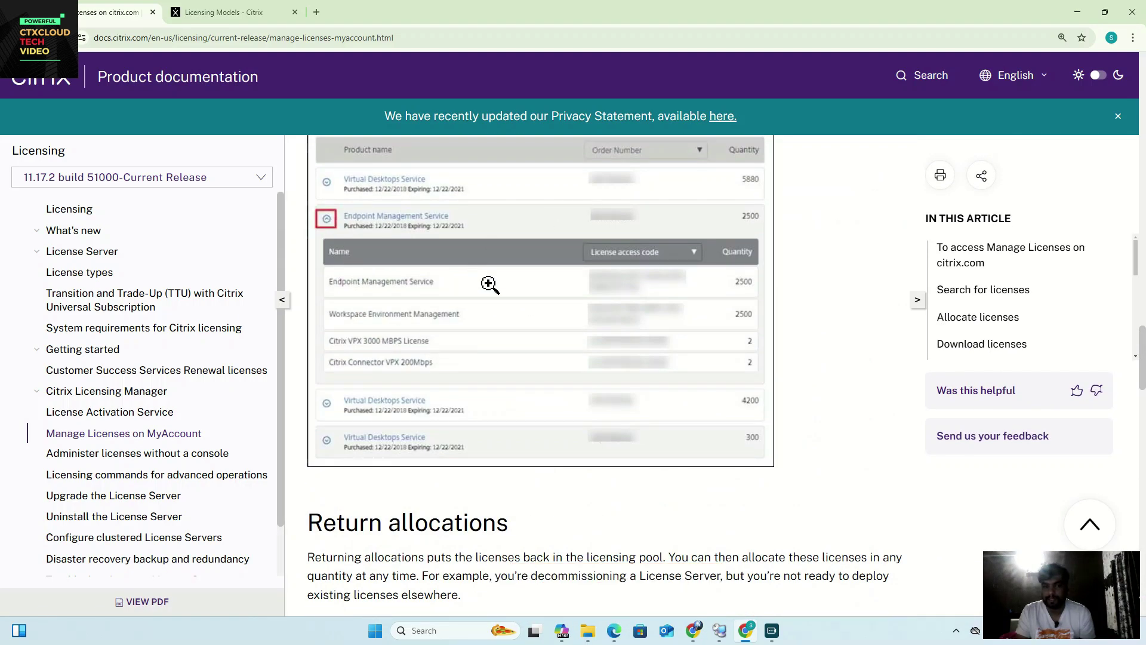
scroll(489, 286, "up", 3)
scroll(497, 302, "up", 18)
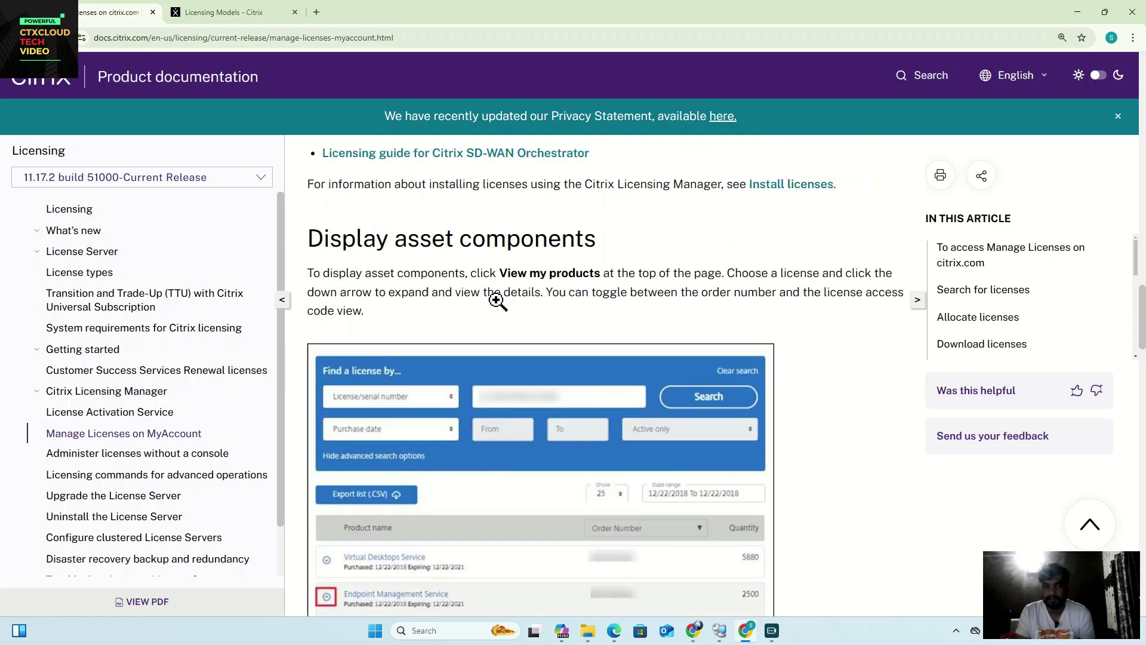
scroll(498, 302, "up", 13)
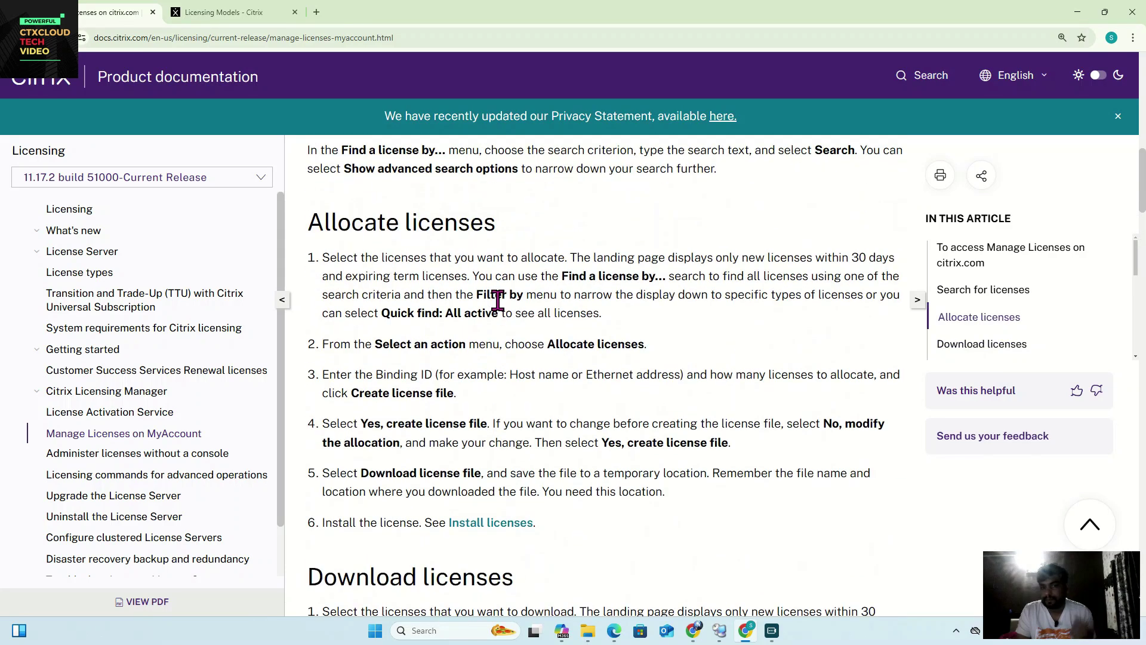
left_click(488, 320)
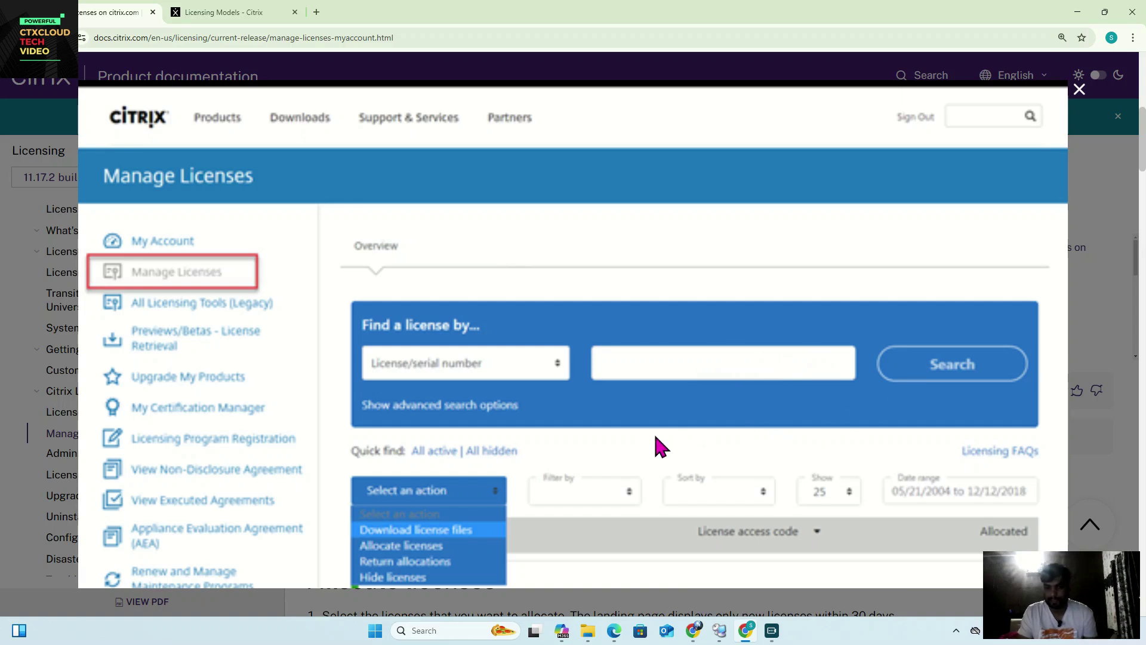
Step: Close the enlarged screenshot and scroll down toward the Allocate licenses section
scroll(603, 514, "down", 3)
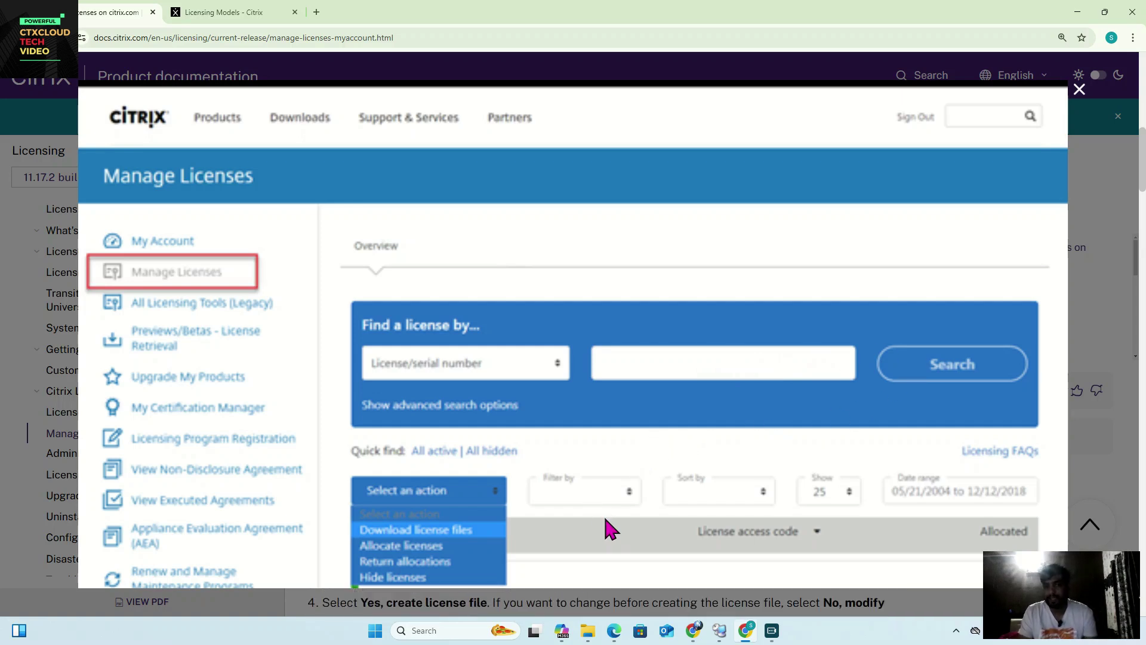
left_click(1079, 90)
scroll(640, 319, "down", 8)
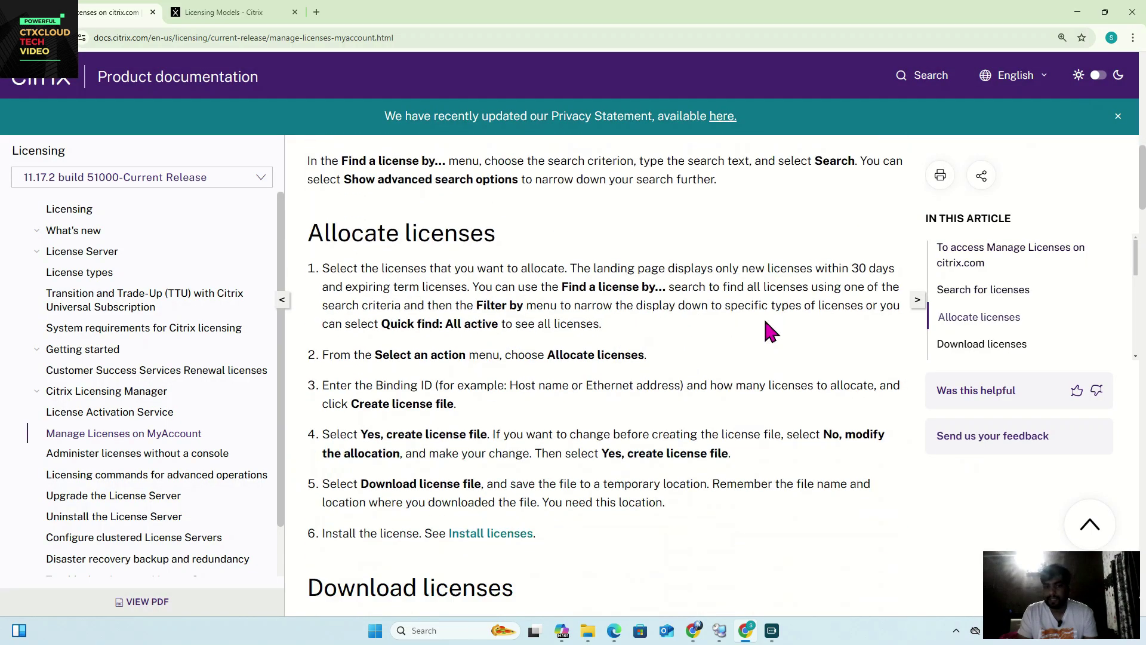
scroll(596, 366, "down", 5)
scroll(573, 406, "down", 7)
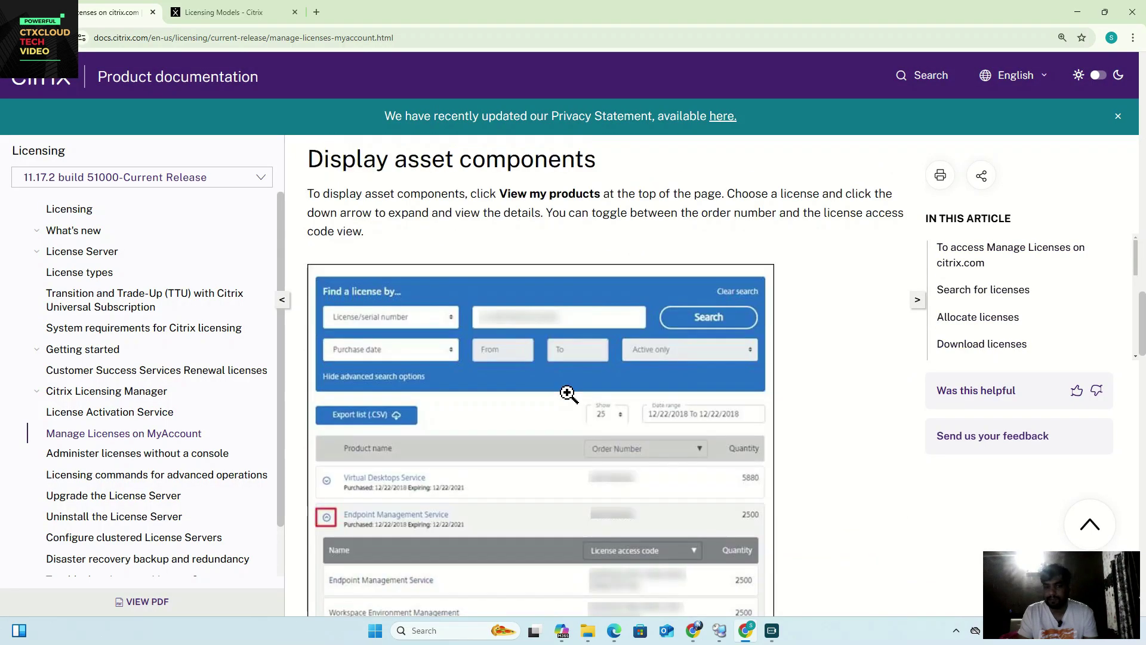
left_click(567, 391)
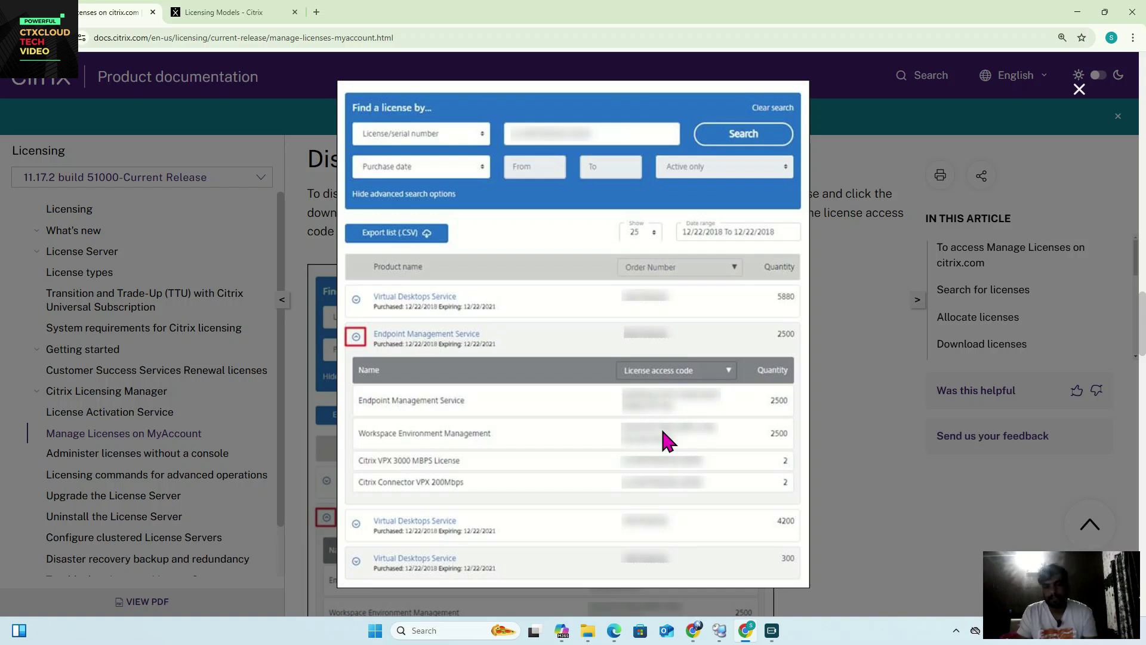
left_click(854, 408)
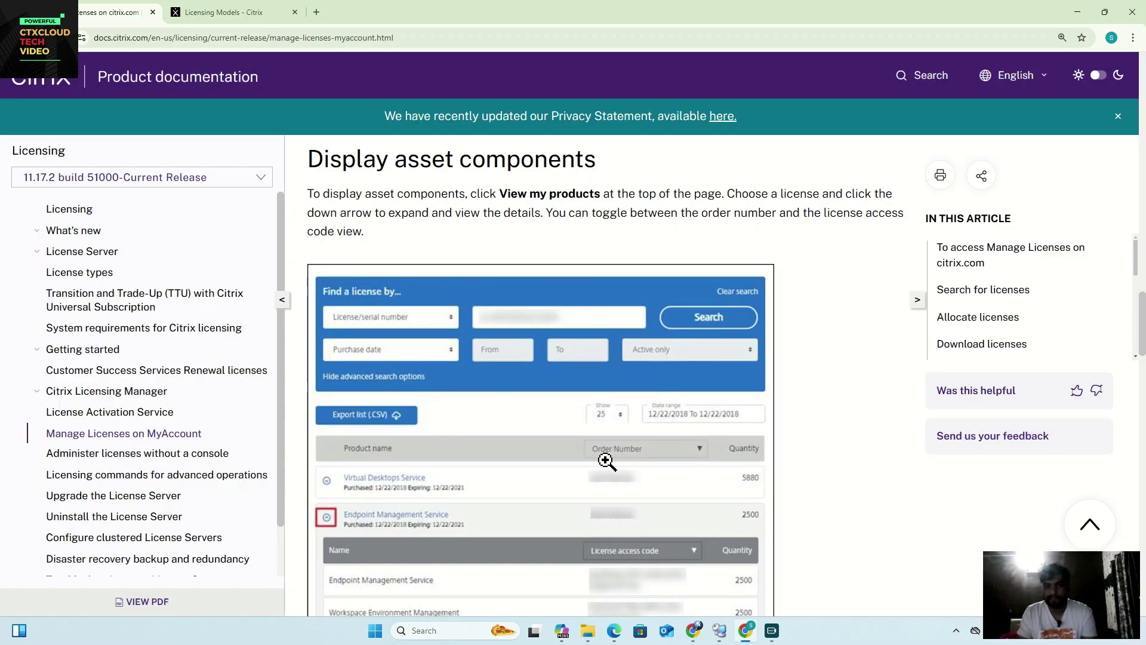
scroll(583, 460, "down", 1)
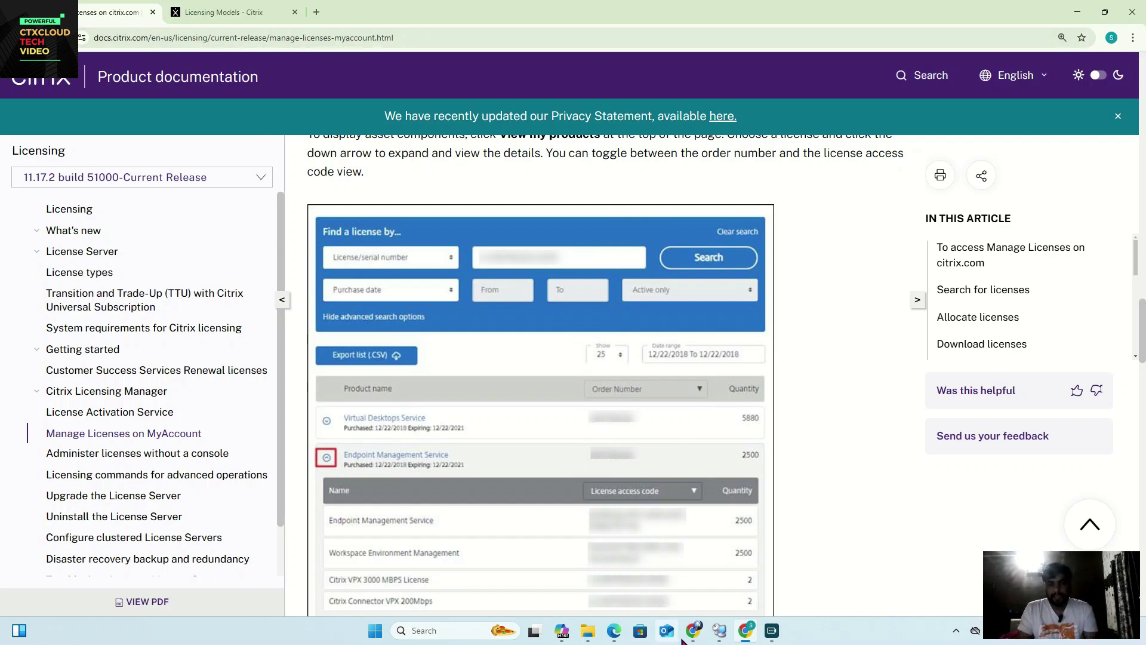
Step: Start a new Typical virtual machine in VMware Workstation
left_click(722, 633)
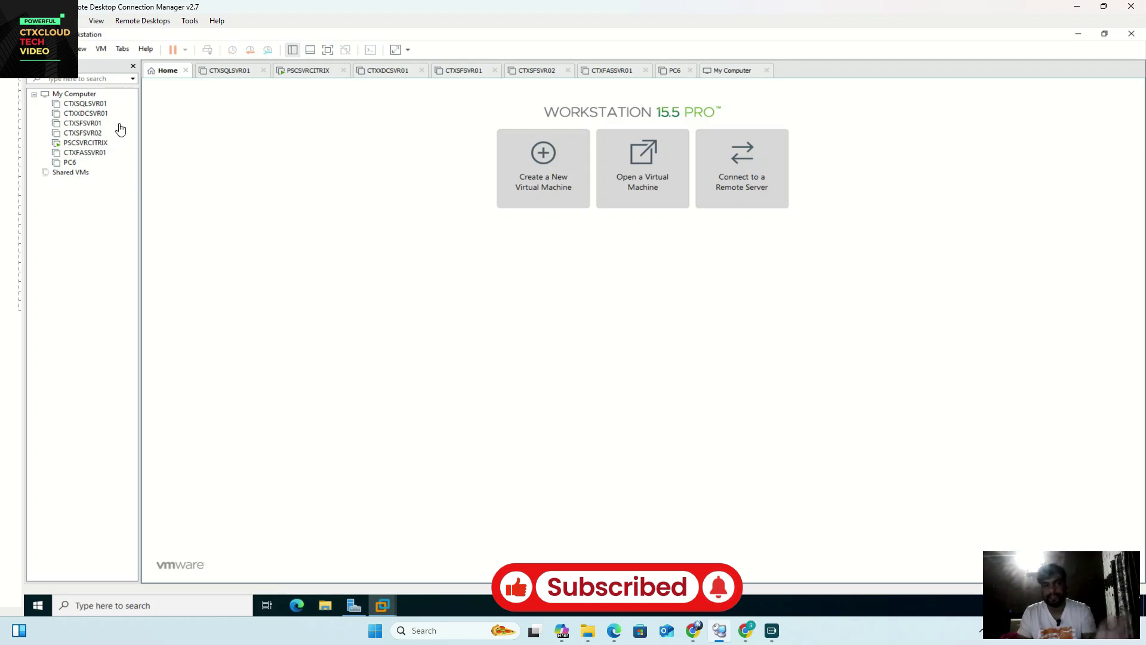
left_click(556, 174)
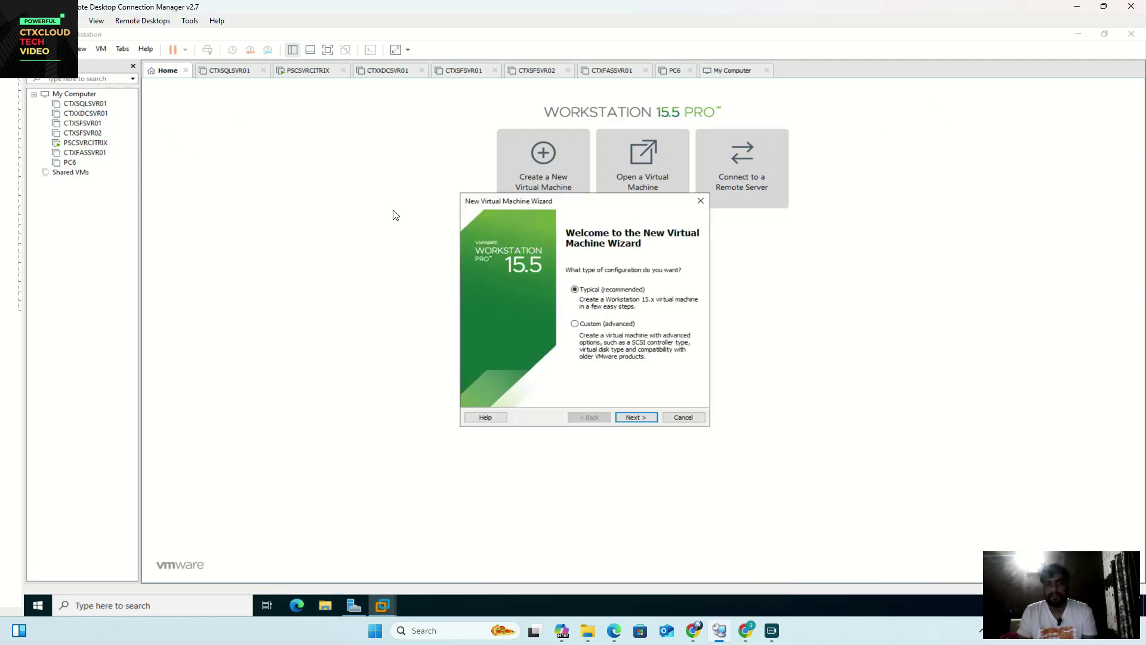
left_click(636, 417)
Step: Use the en_windows_server_2019_x64_dvd_4cb967d8 ISO from C:\ISO as the installer disc
left_click(663, 327)
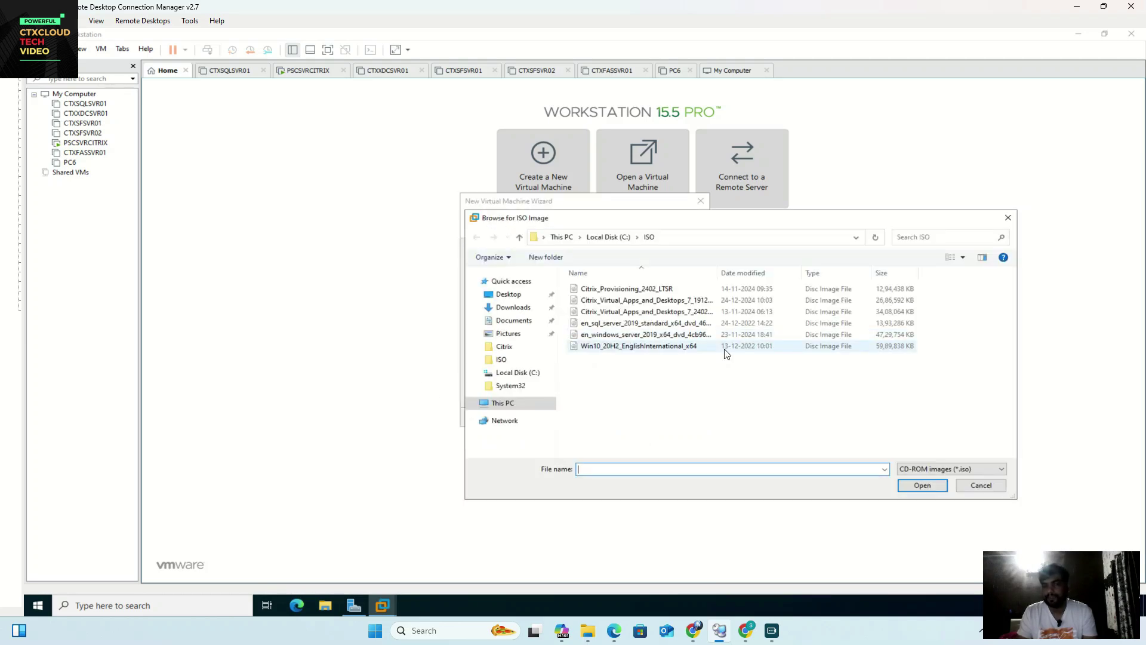
left_click_drag(717, 273, 773, 275)
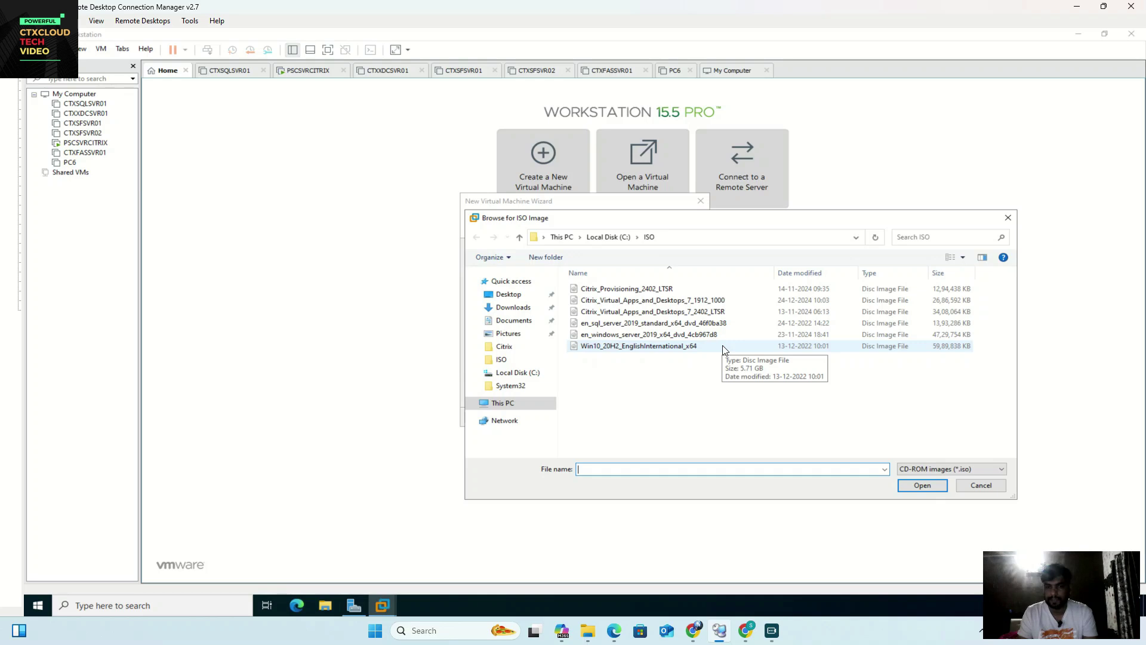
left_click(662, 337)
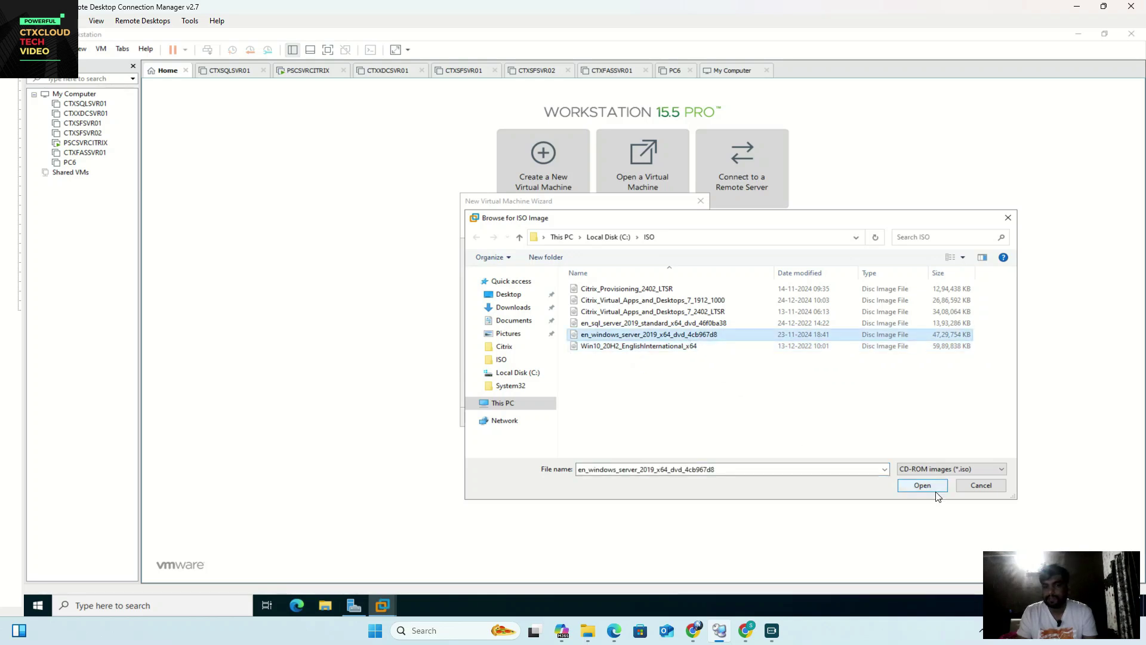
left_click(919, 485)
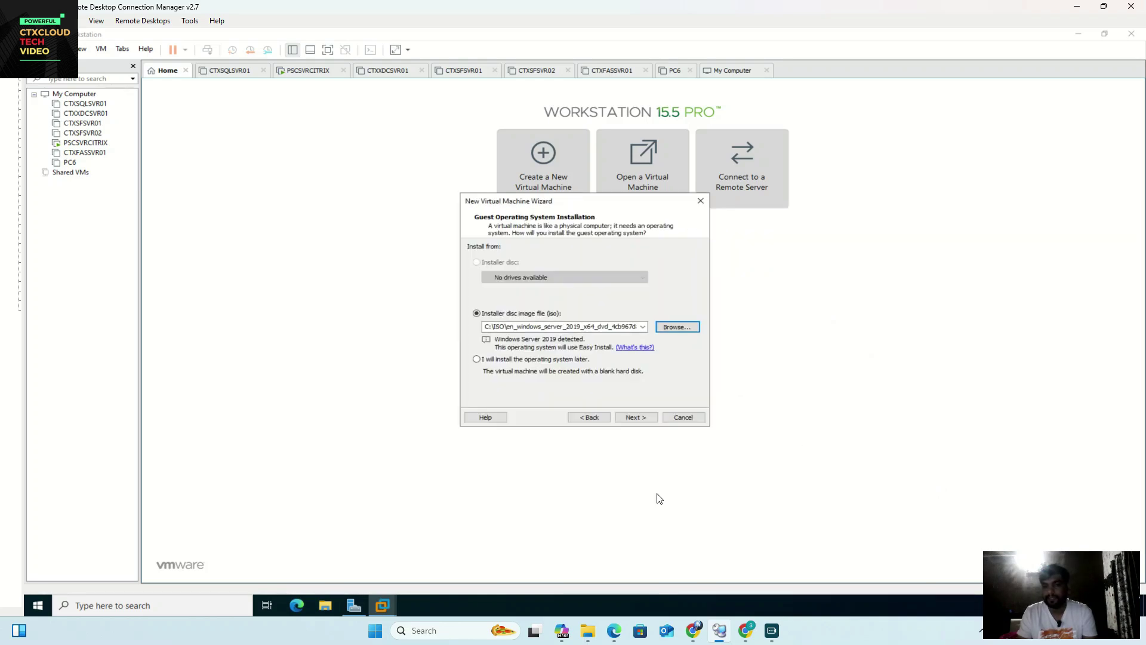
Step: Choose Windows Server 2019 Standard, enter and confirm the account password, and skip the product key
left_click(633, 417)
left_click(563, 290)
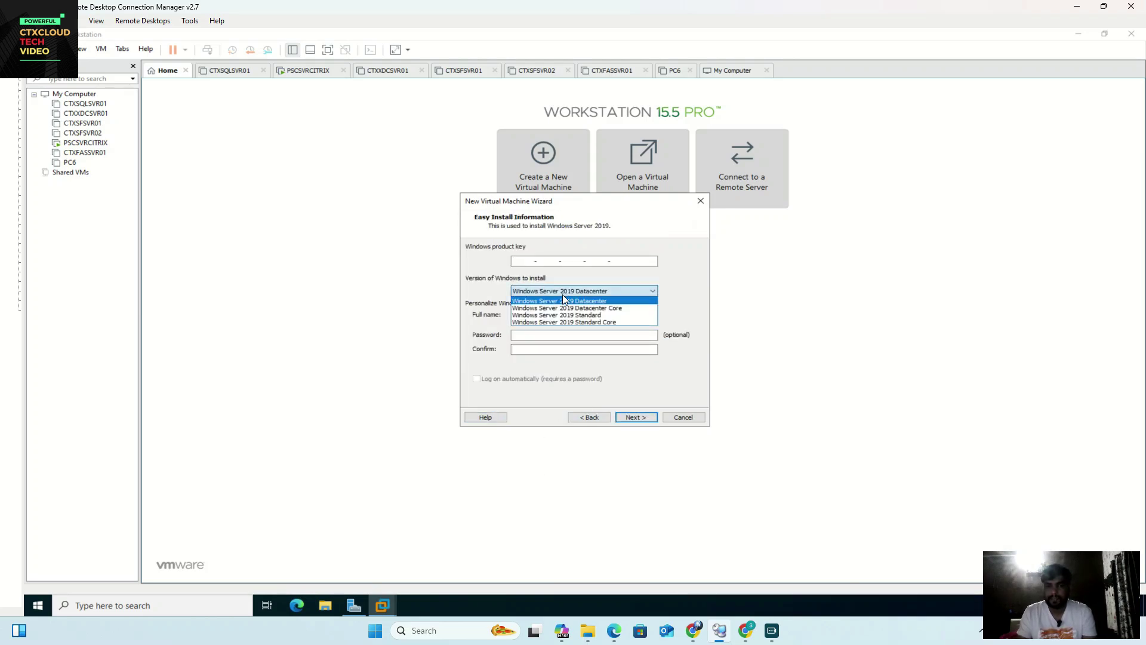
left_click(552, 315)
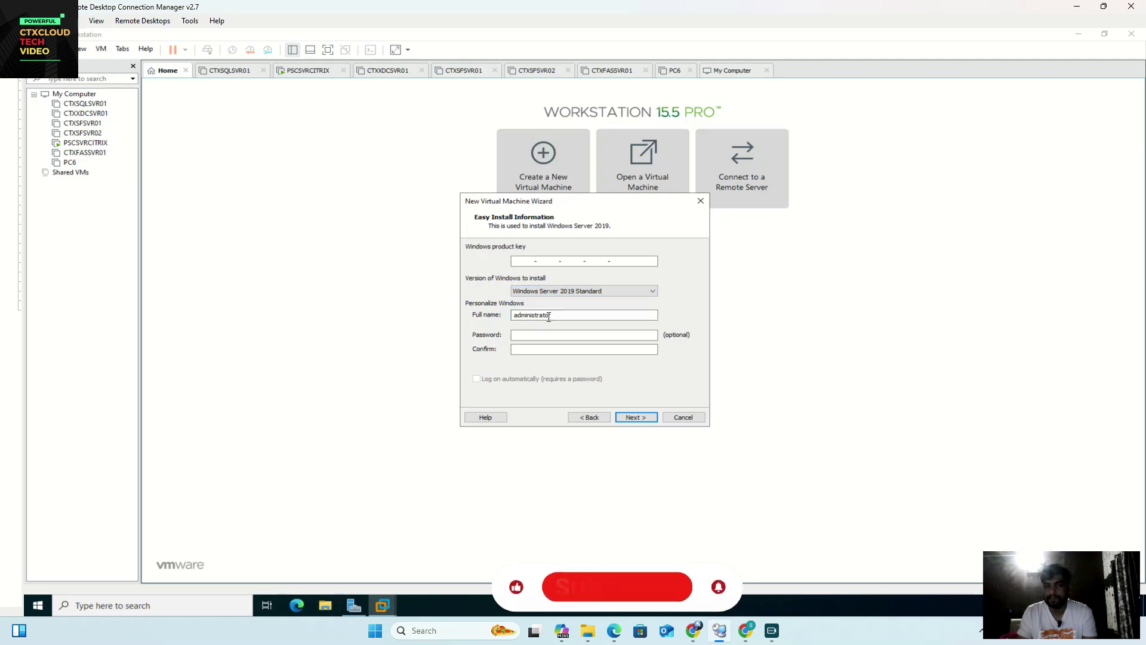
left_click(558, 336)
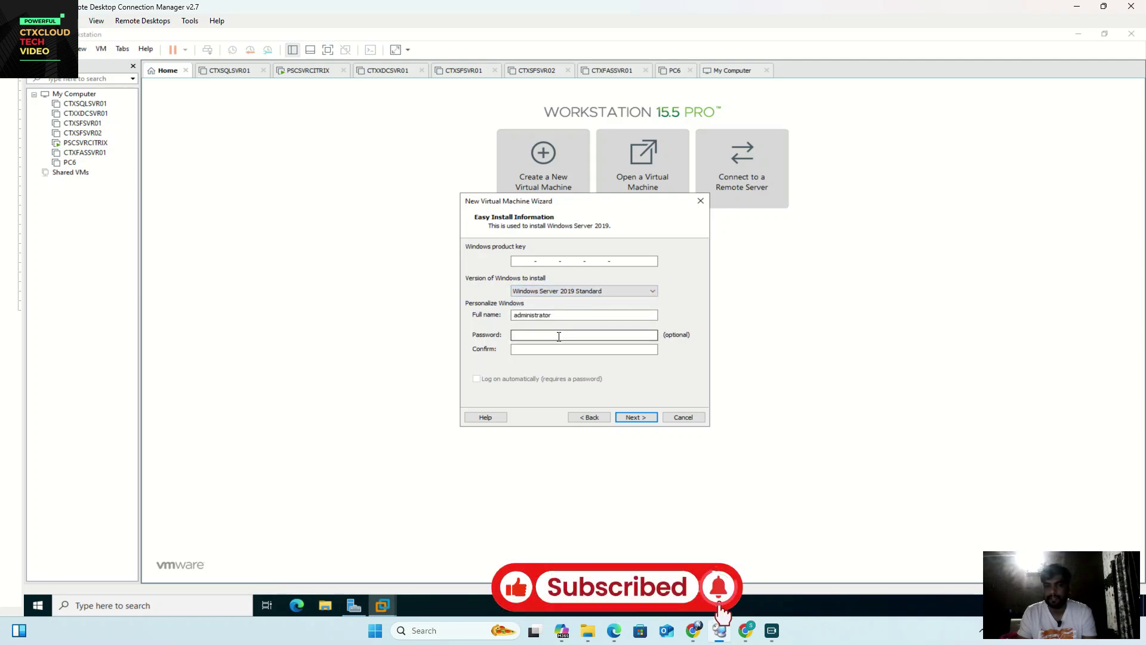
type("**********")
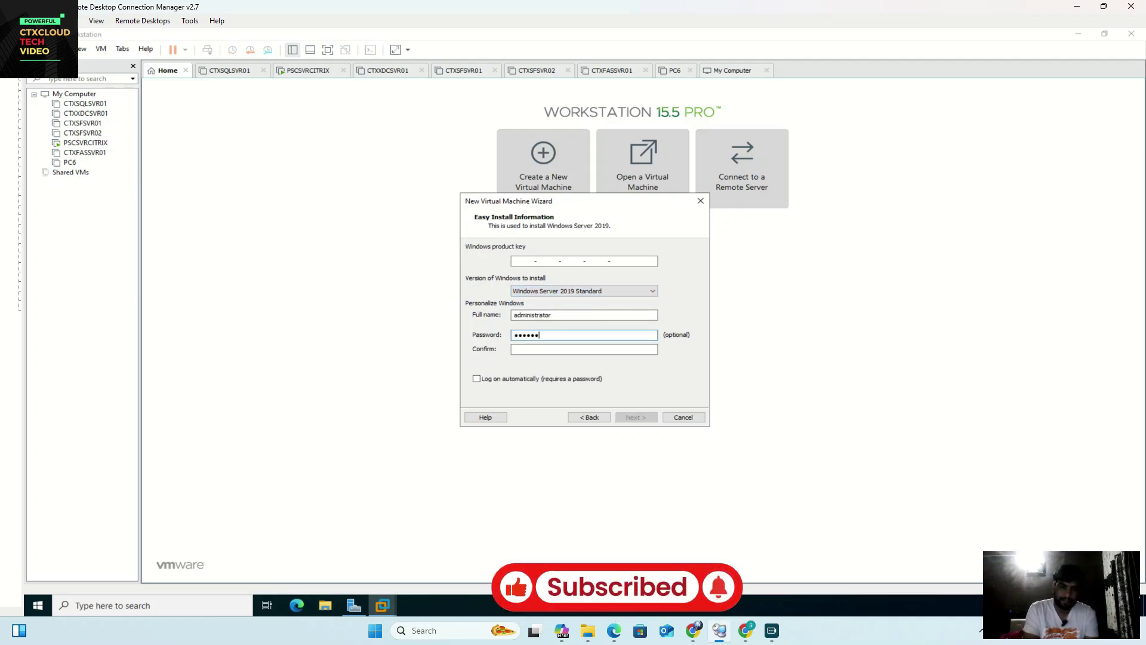
key("Tab")
type("**********")
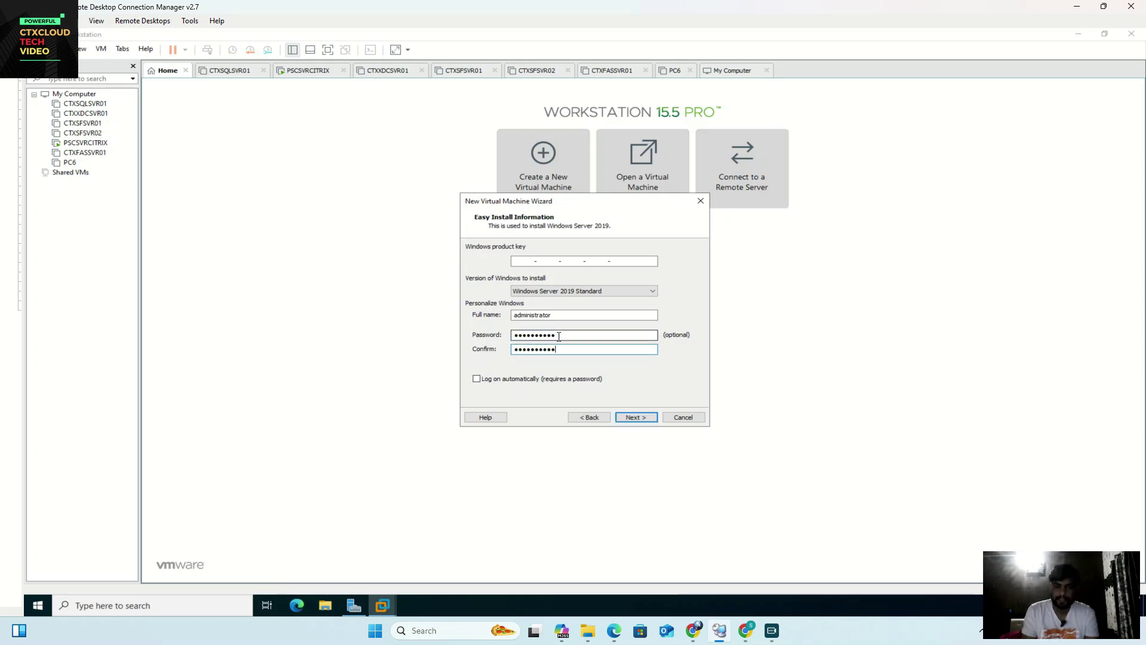
key("Return")
left_click(606, 338)
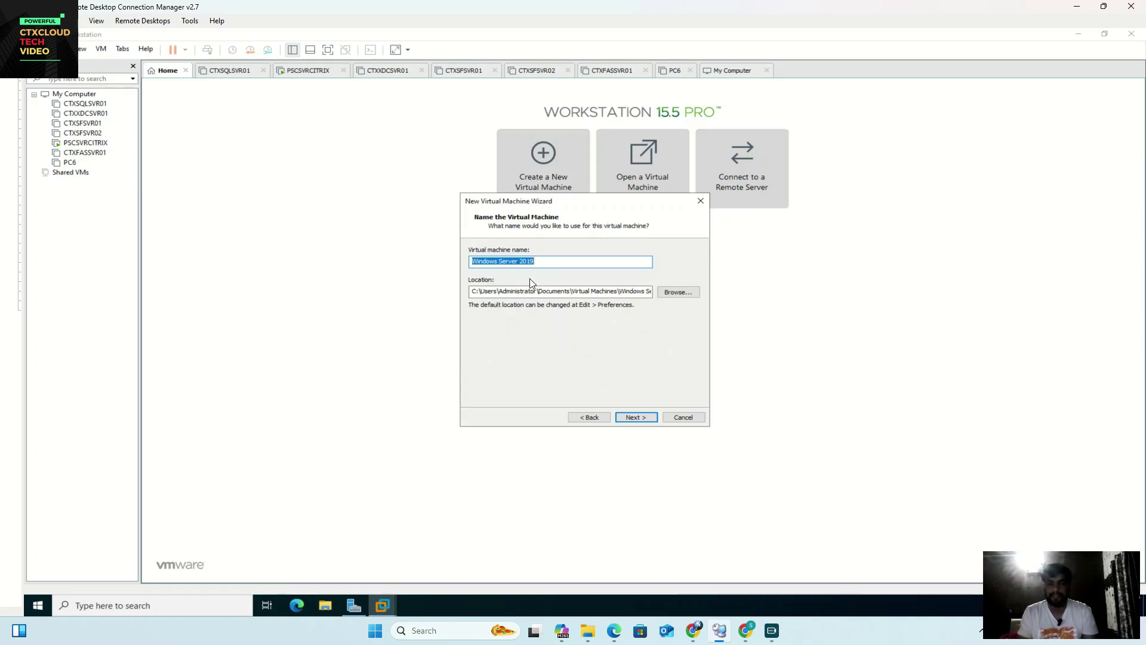
Step: Enter CITRIXDAASSVR as the virtual machine name and proceed to disk capacity
type("C")
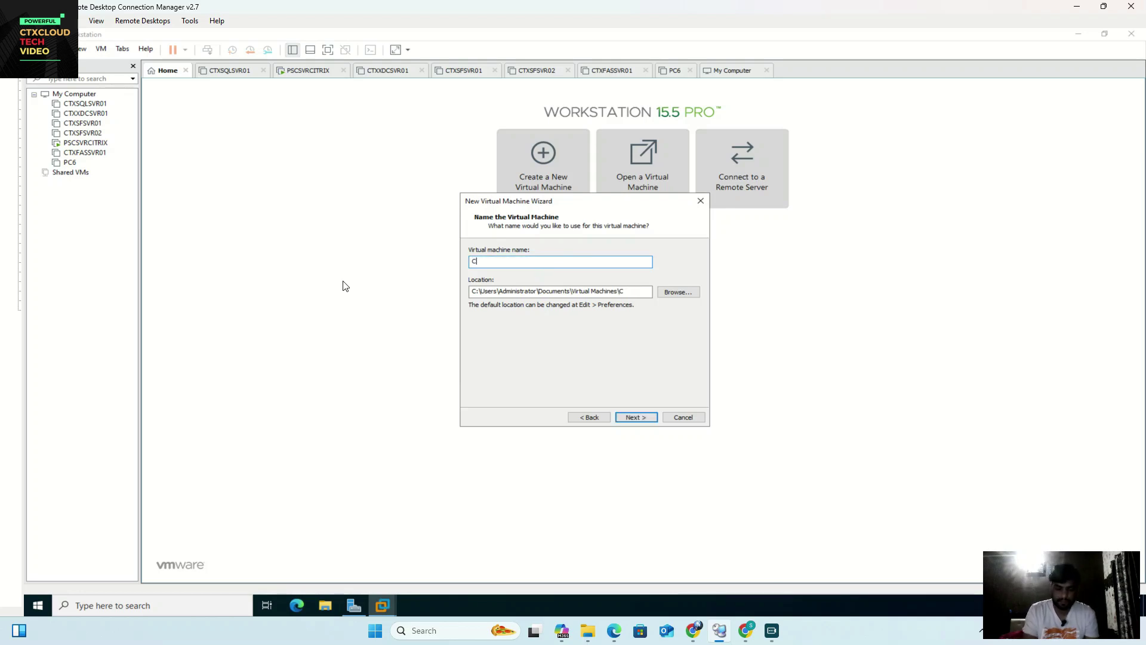
type("ITRIXDAASSVR")
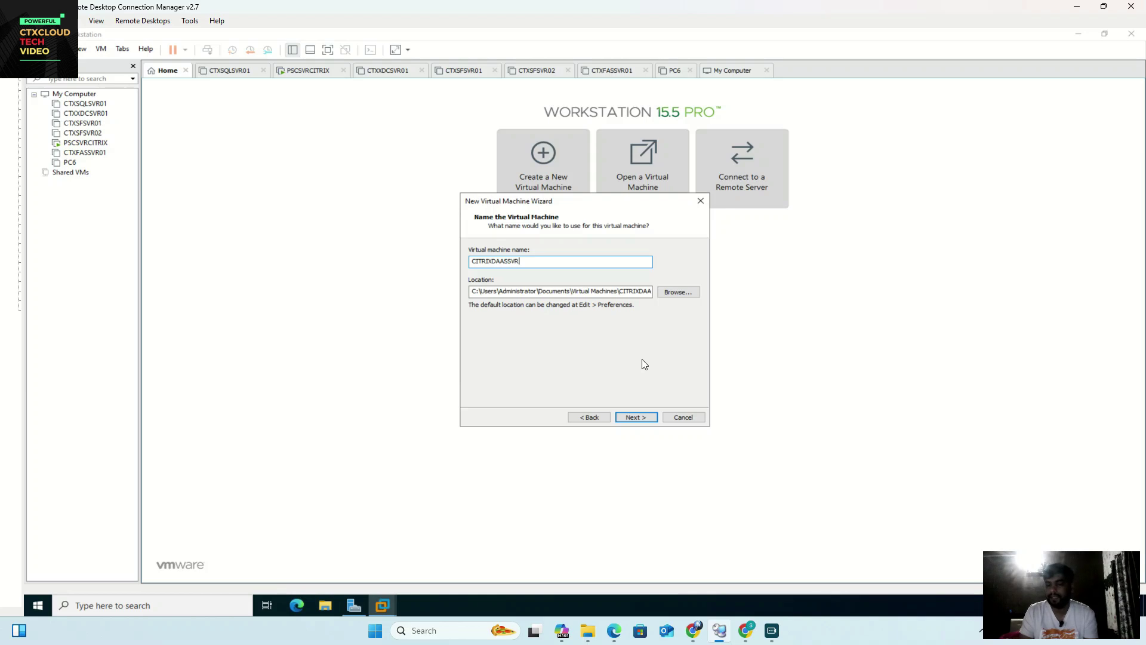
left_click(635, 417)
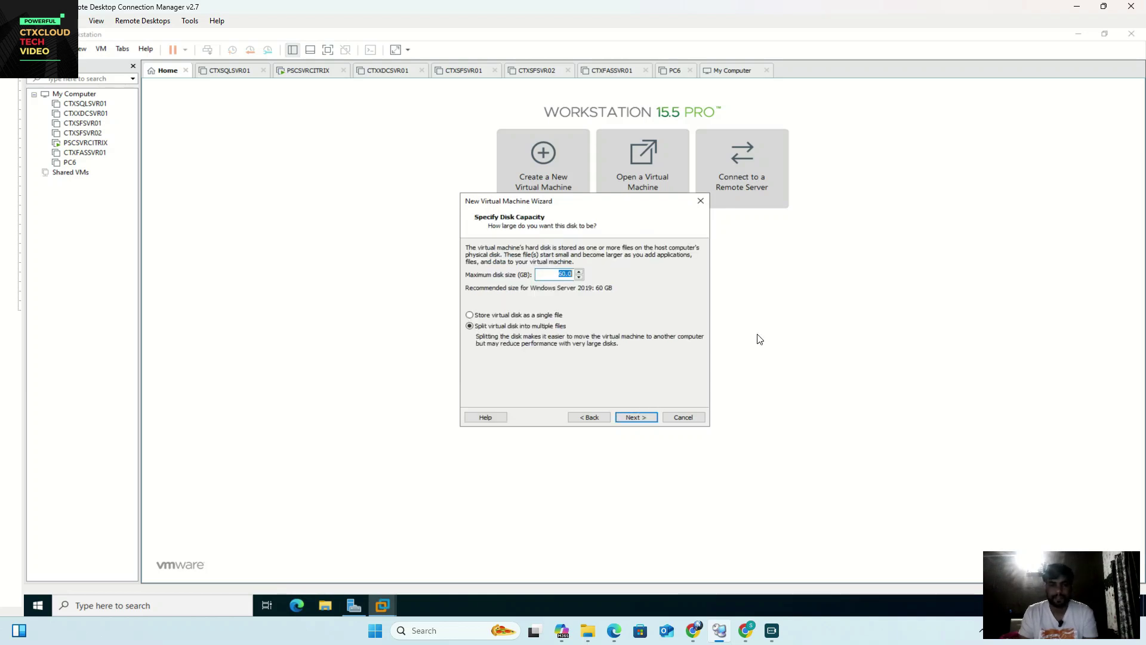
Step: Store the virtual disk as a single file with a 40 GB maximum size
left_click(469, 315)
left_click(562, 274)
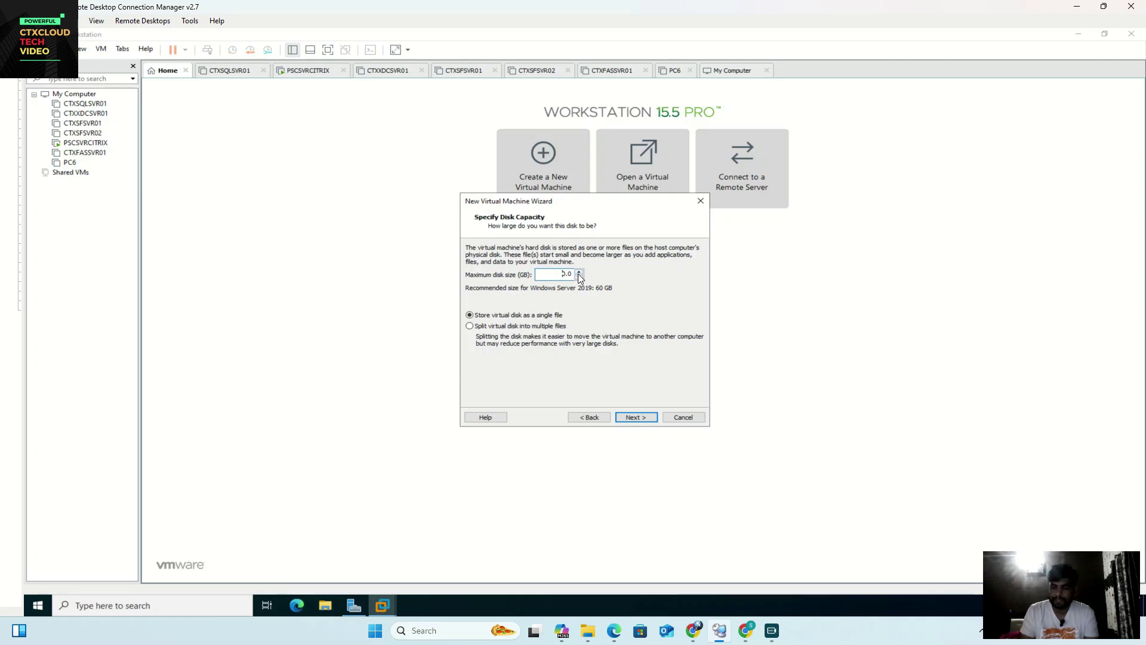
key("BackSpace")
type("40")
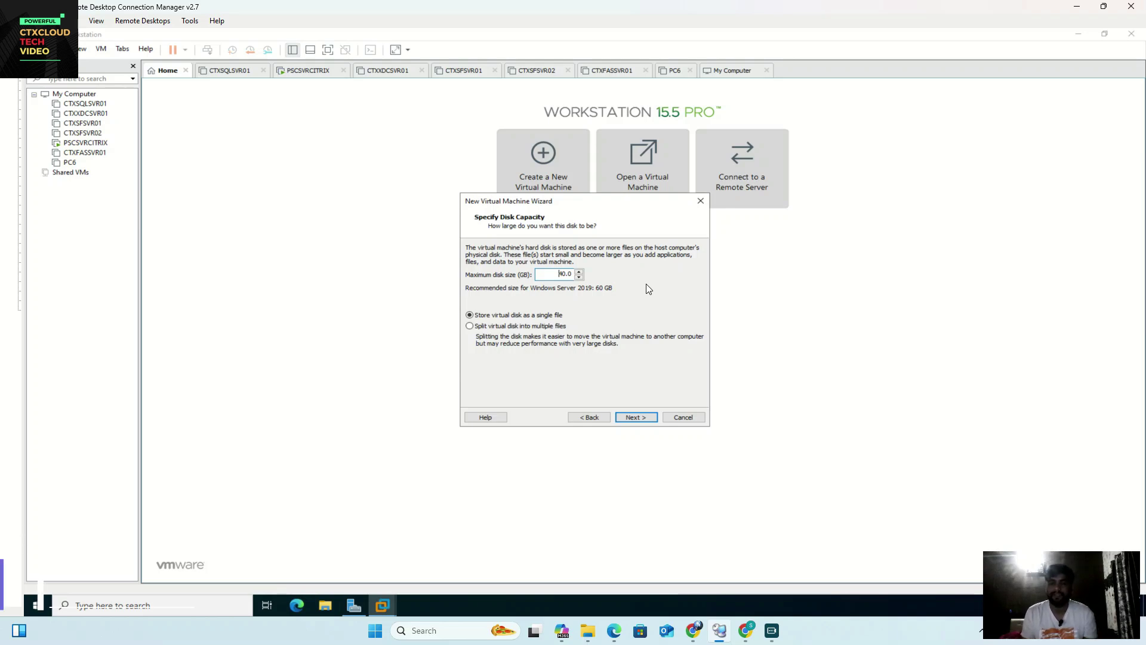
left_click(630, 419)
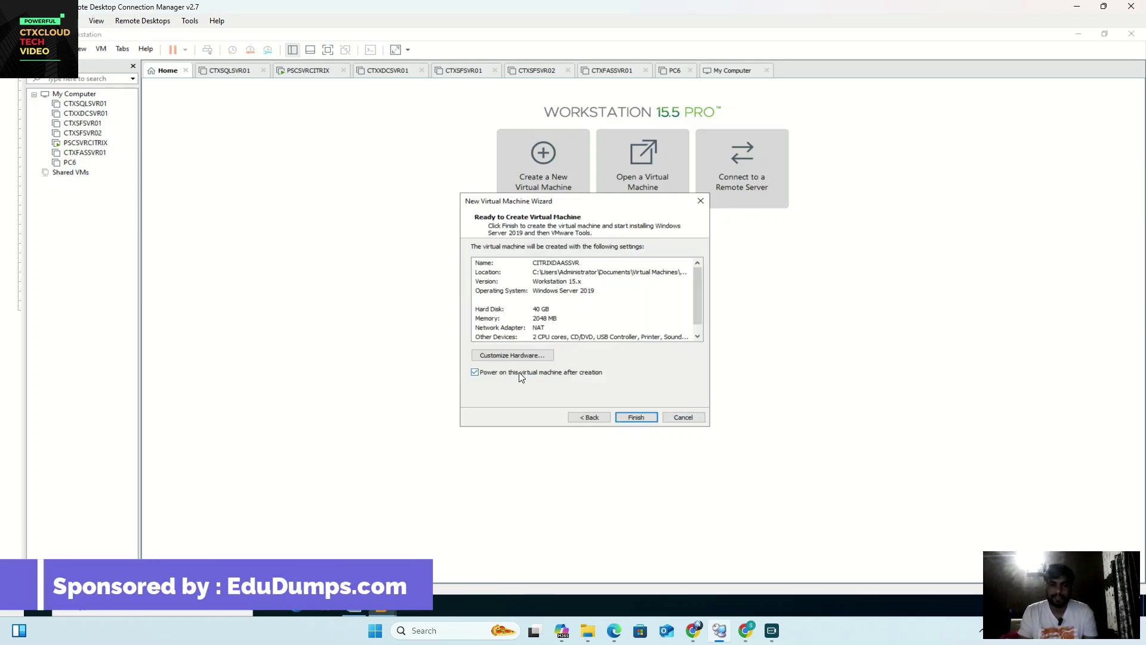
Step: Set the network adapter to Custom: VMnet0 and finish creating CITRIXDAASSVR
left_click(520, 357)
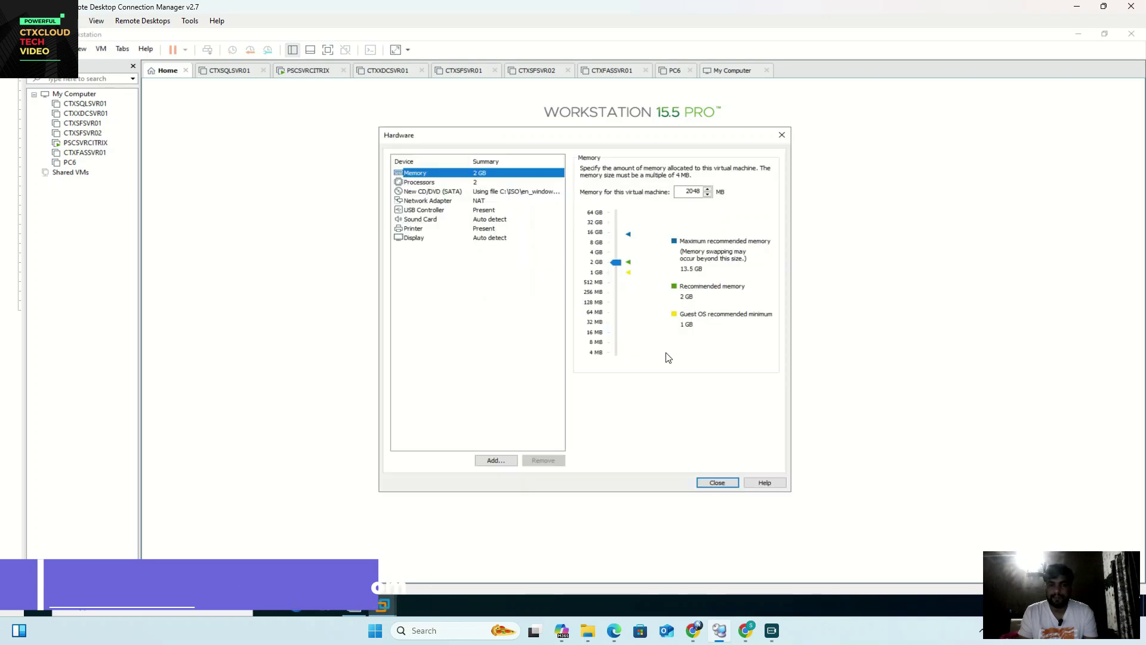
left_click(456, 203)
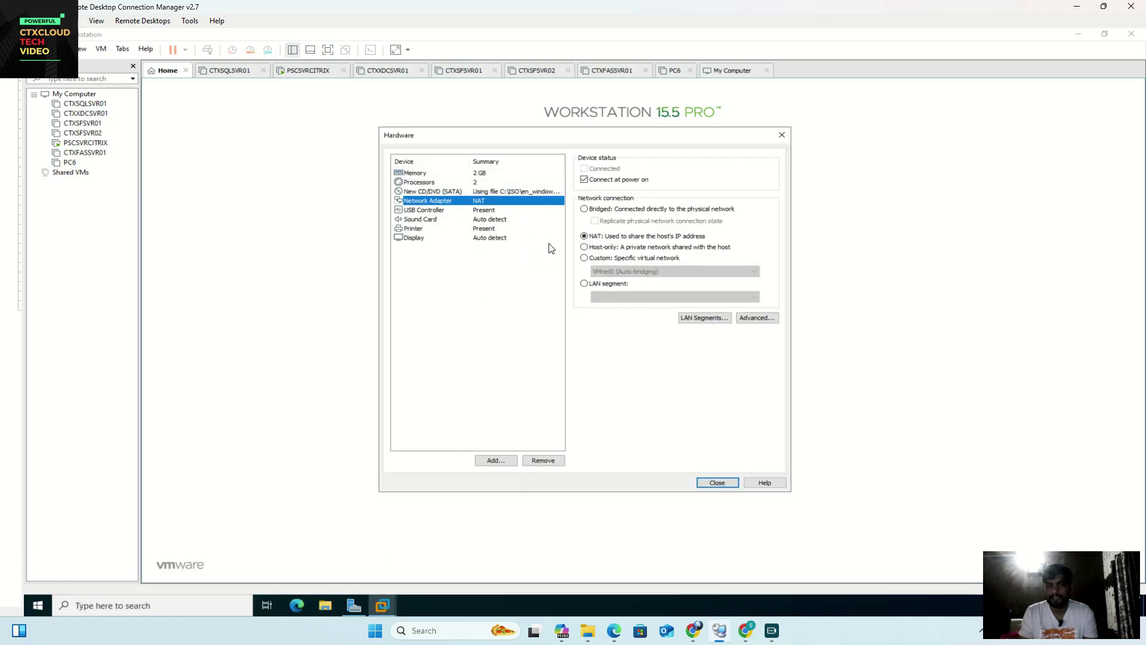
left_click(586, 260)
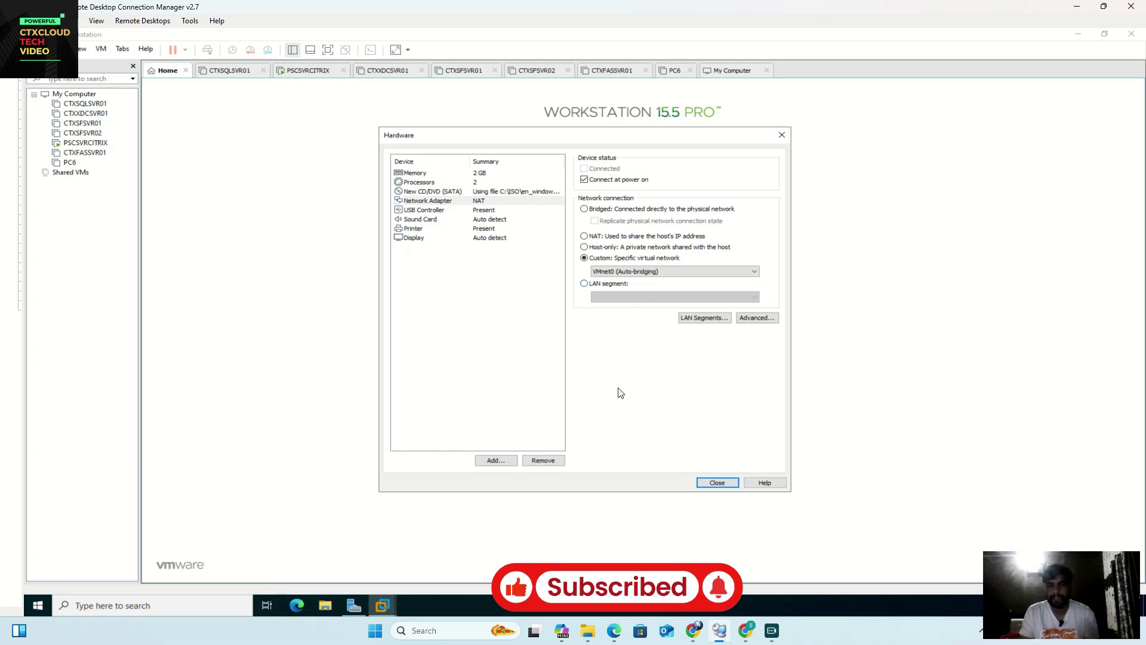
left_click(716, 482)
left_click(636, 416)
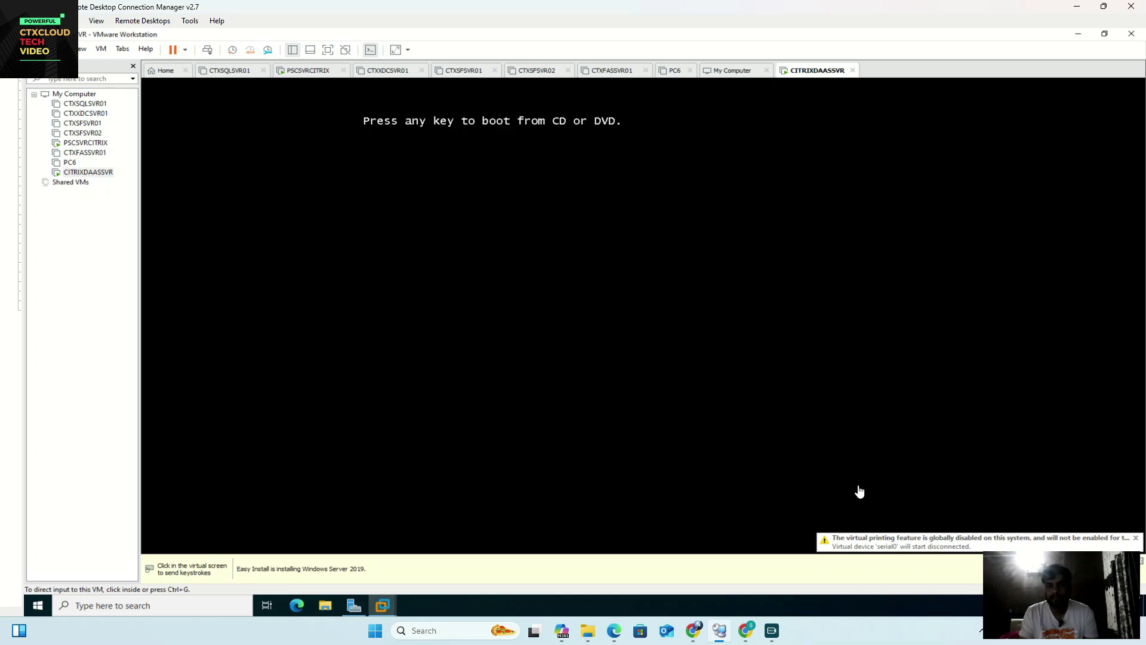
Step: Boot CITRIXDAASSVR from the Windows Server 2019 installer disc
key("Return")
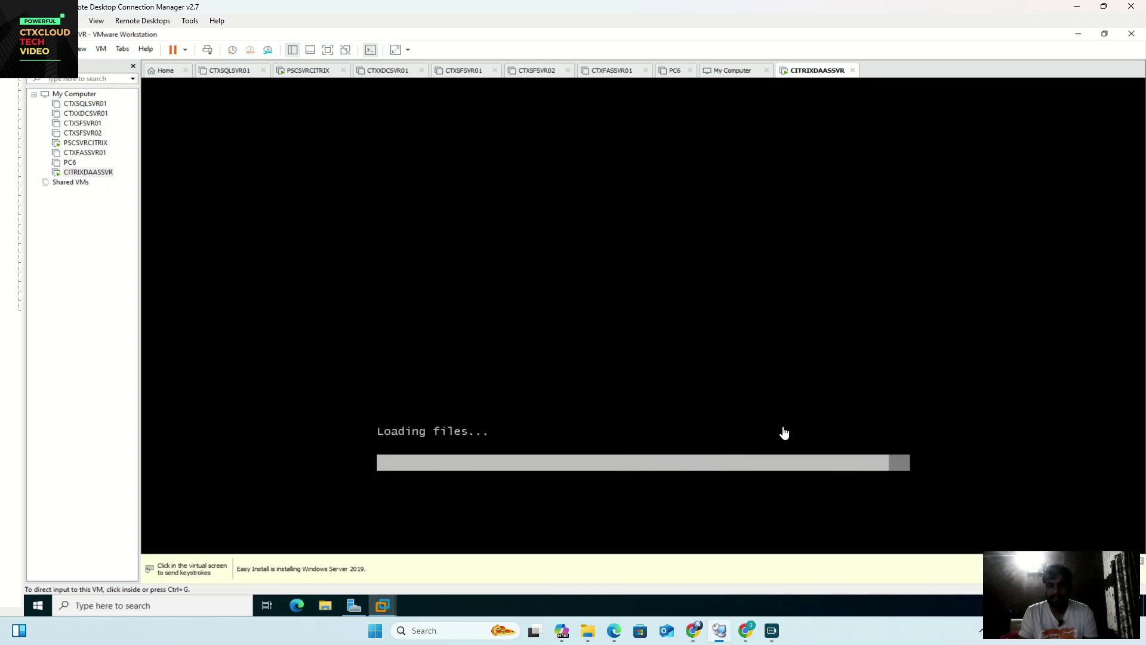
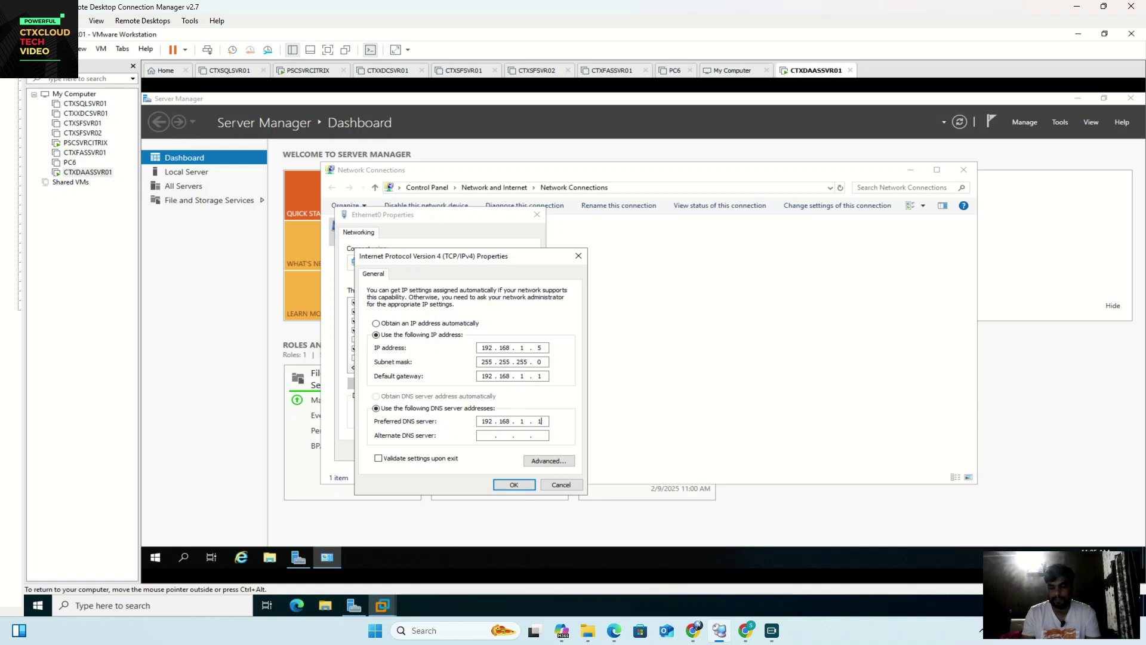
Step: Confirm IP 192.168.1.5, mask 255.255.255.0, gateway 192.168.1.1, then close the adapter and Network Connections windows
left_click(513, 484)
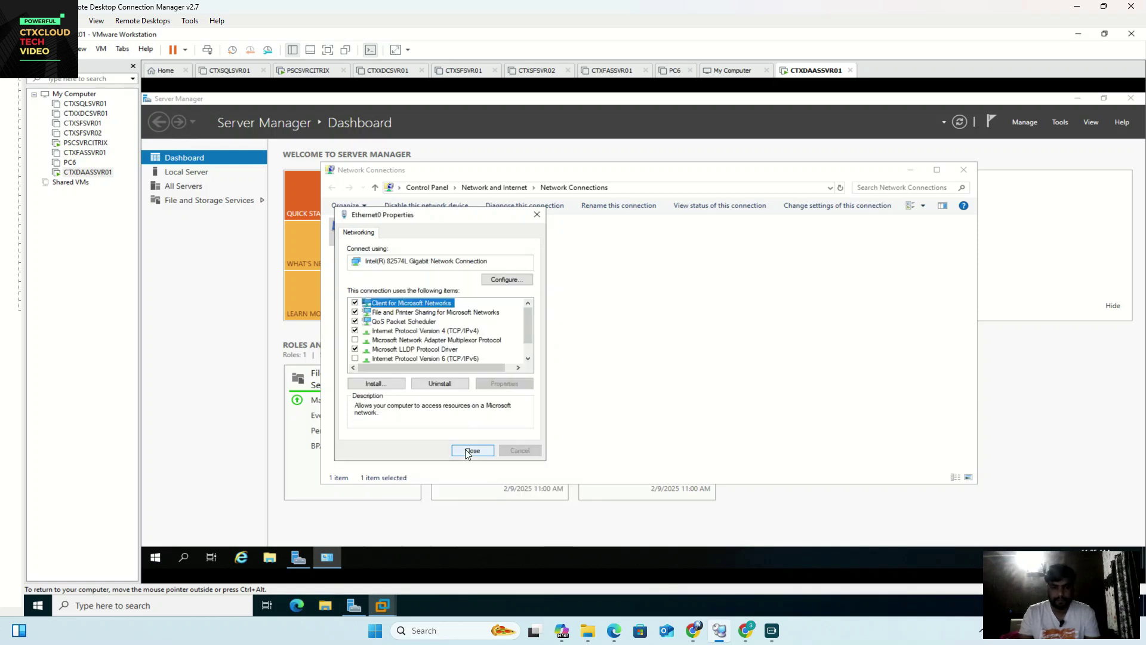
left_click(472, 452)
left_click(963, 170)
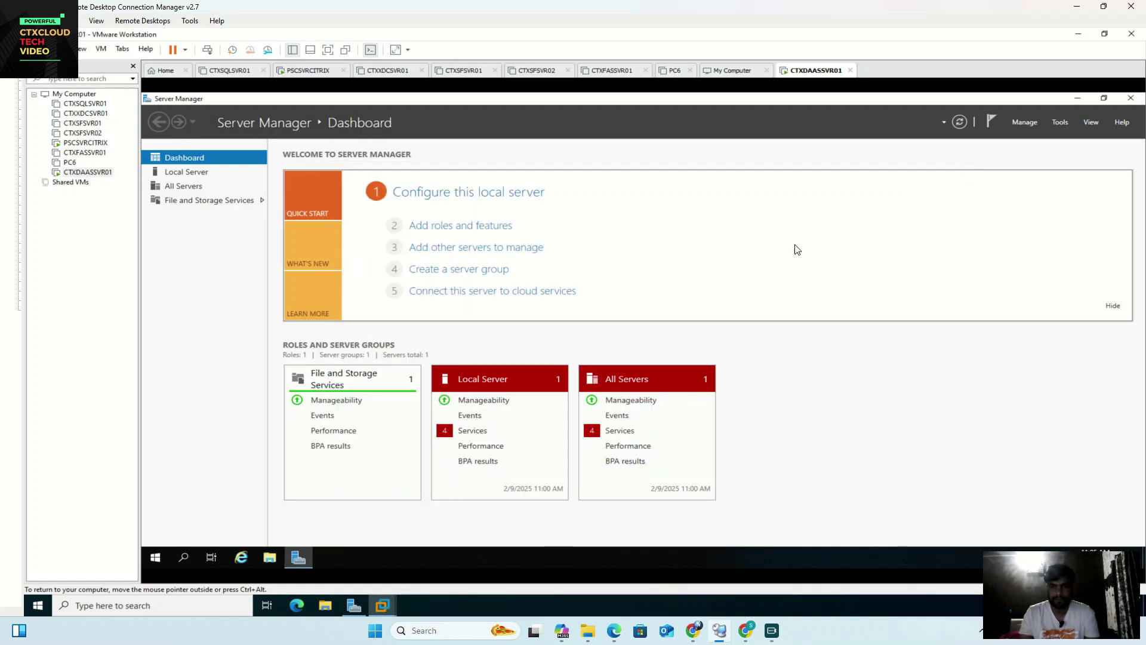
Step: Close Server Manager and restart the server from the Start power menu, accepting the shutdown reason
left_click(1132, 98)
right_click(155, 557)
mouse_move(208, 520)
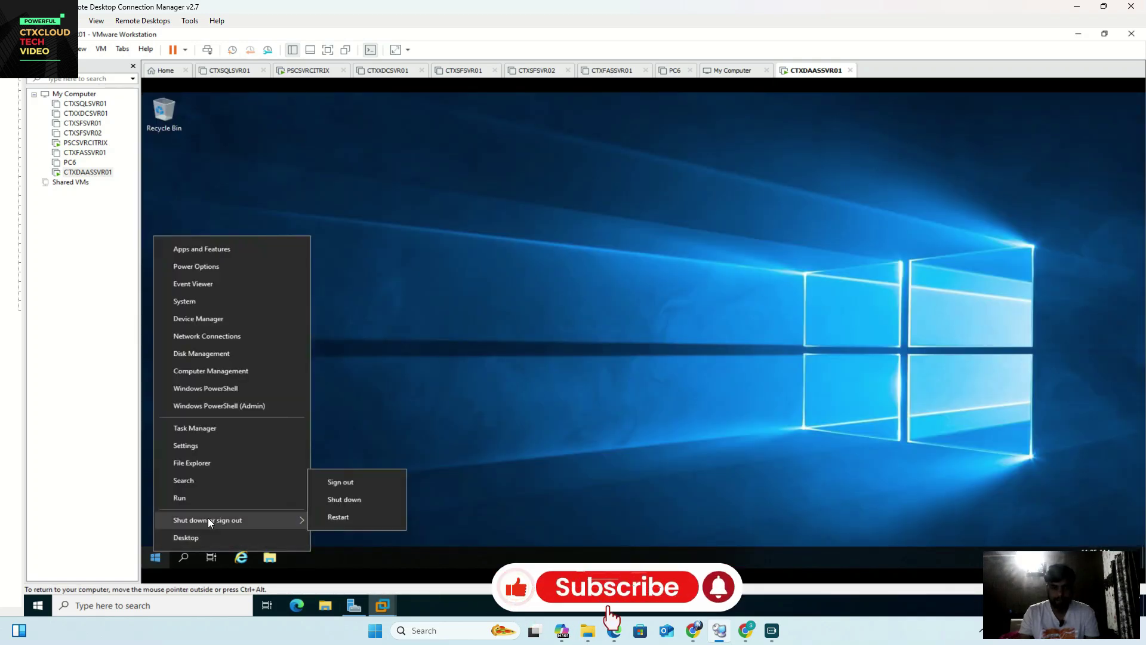
left_click(360, 517)
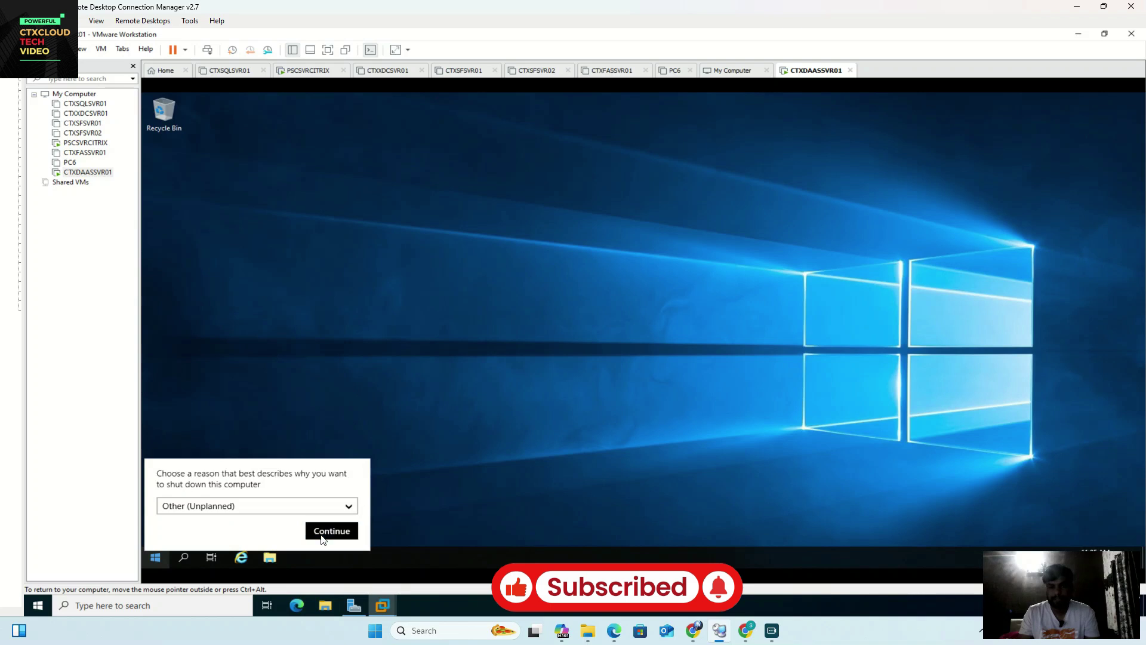
left_click(326, 533)
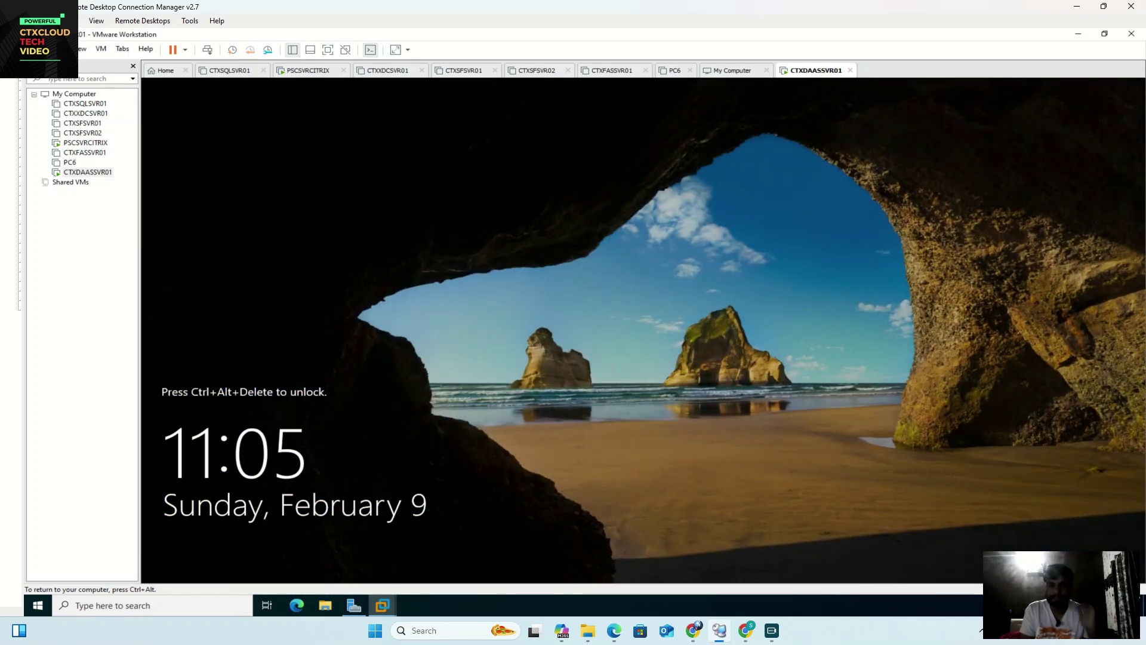
Step: Unlock the VM, sign in with the Administrator password, and dismiss the Windows Admin Center popup
key("ctrl+alt")
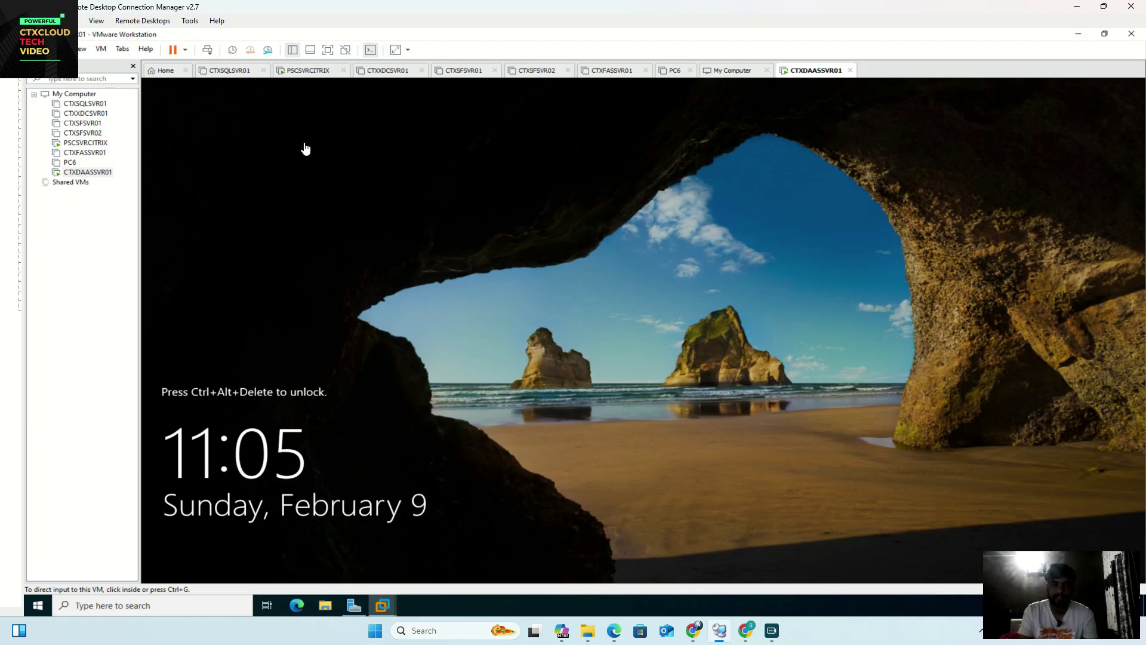
left_click(207, 50)
left_click(584, 375)
type("•••••••••")
key("Return")
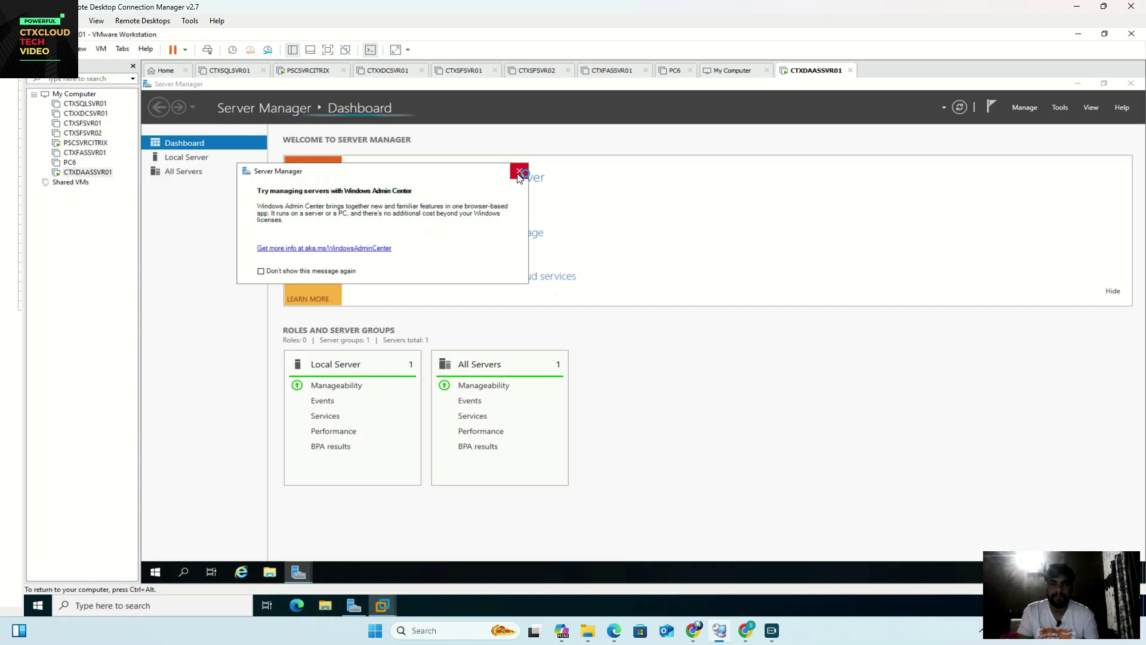
left_click(519, 171)
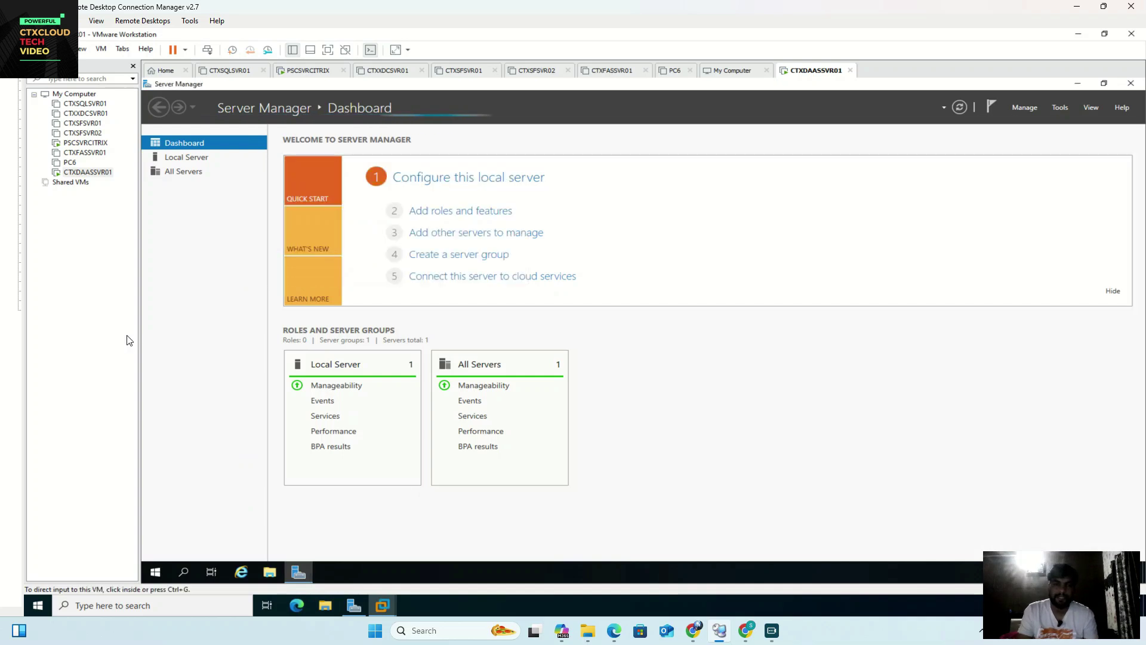
Step: Open System Properties by running sysdm.cpl
right_click(157, 574)
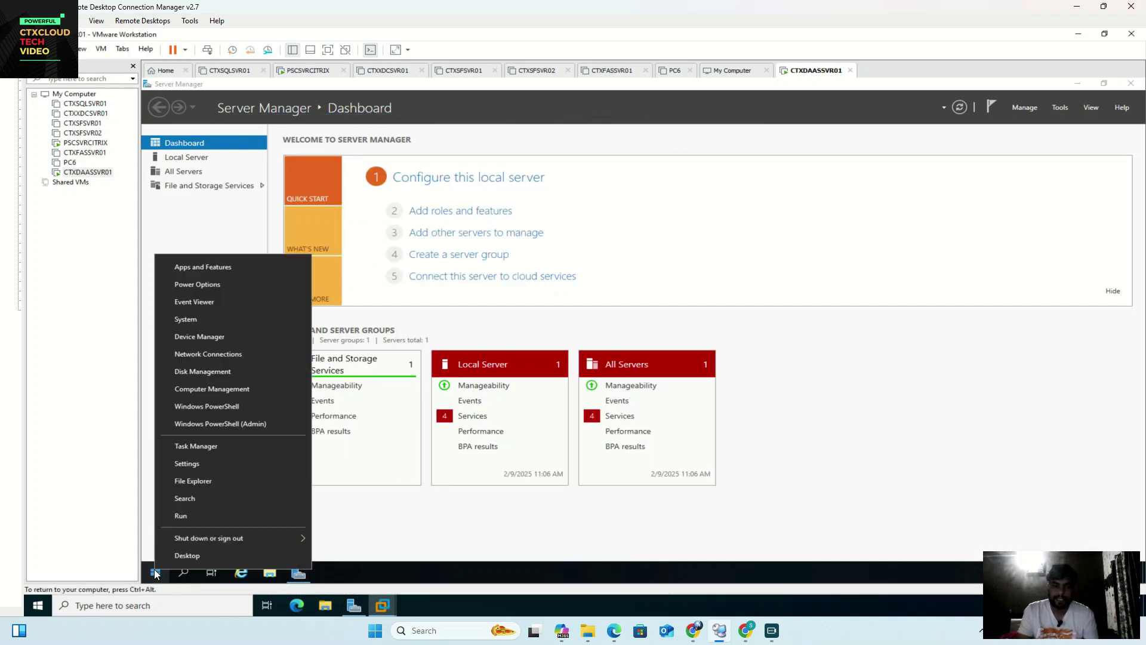
left_click(189, 513)
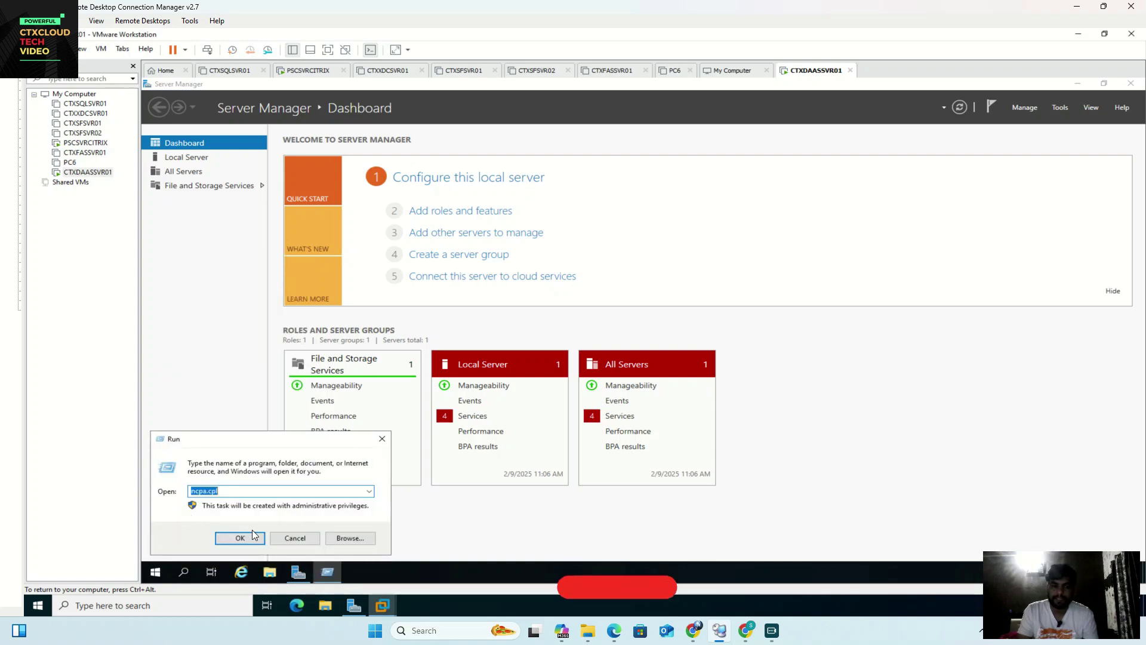
type("sysdm.cpl")
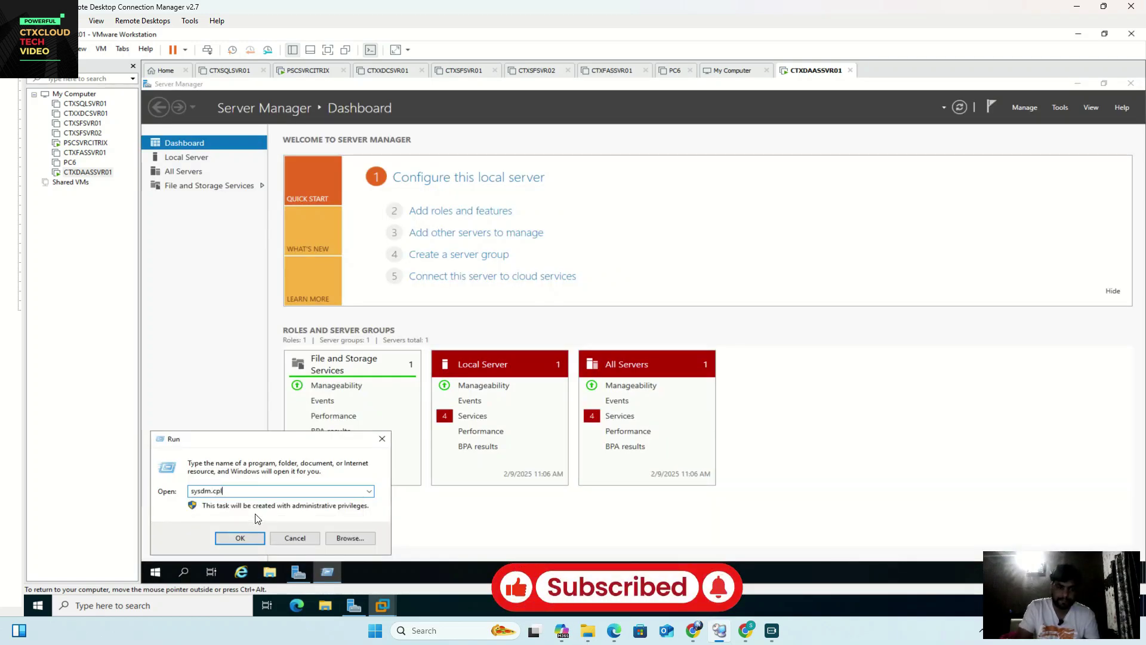
key("Return")
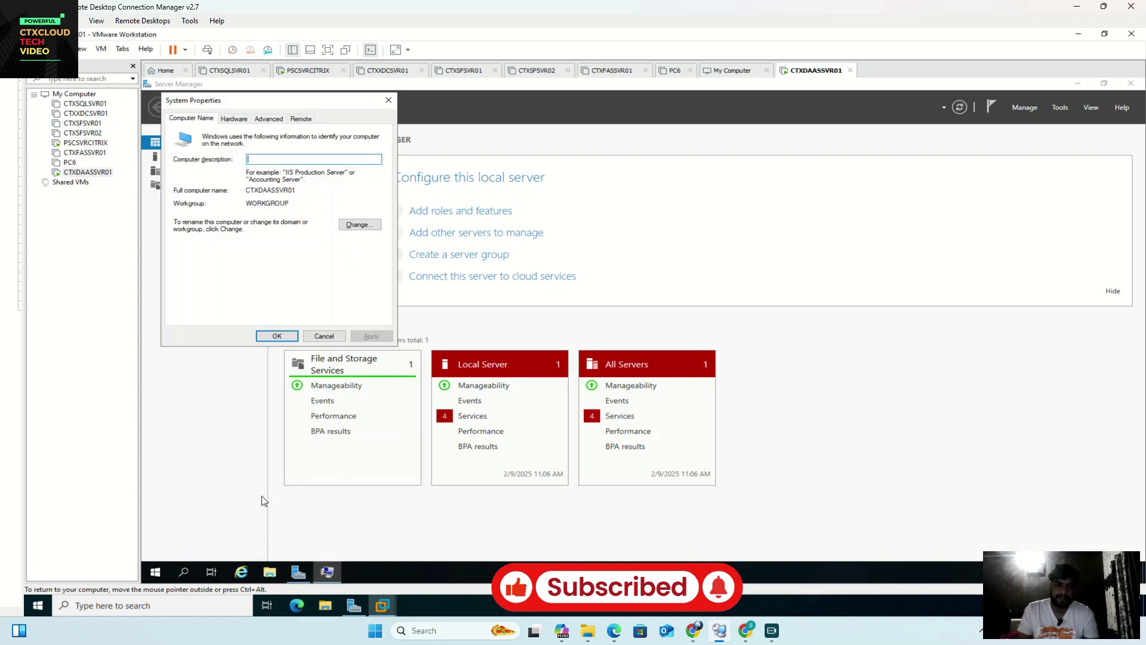
Step: Make the computer a member of domain ctxcloud.in using the domain administrator account and password
left_click(365, 224)
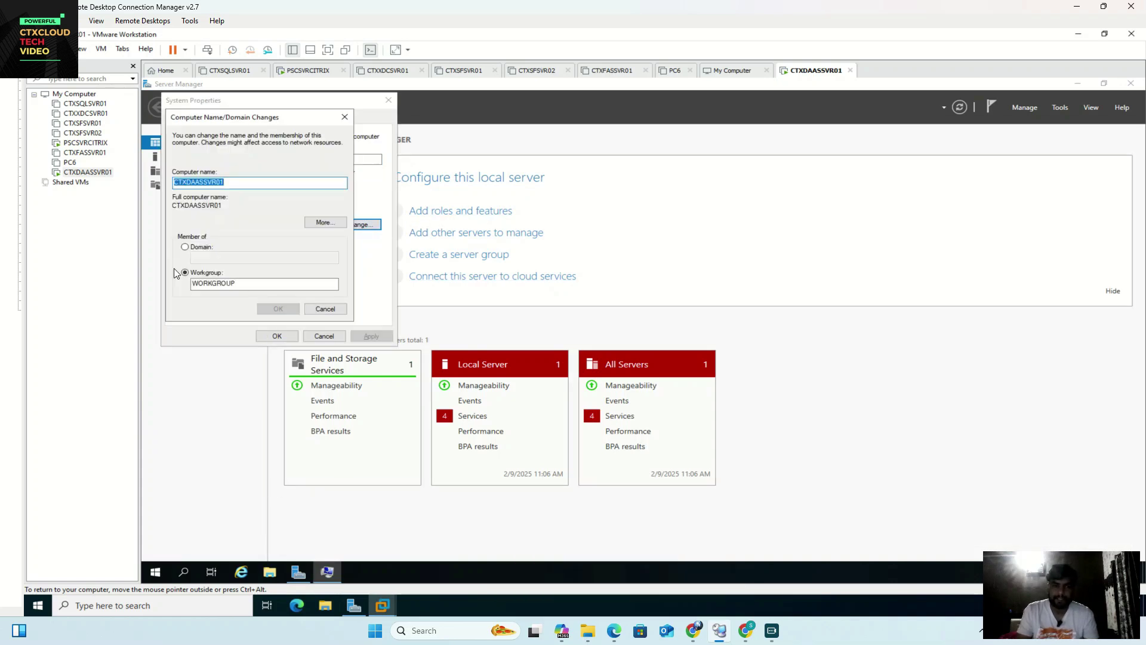
left_click(189, 248)
type("ctxcloud.in")
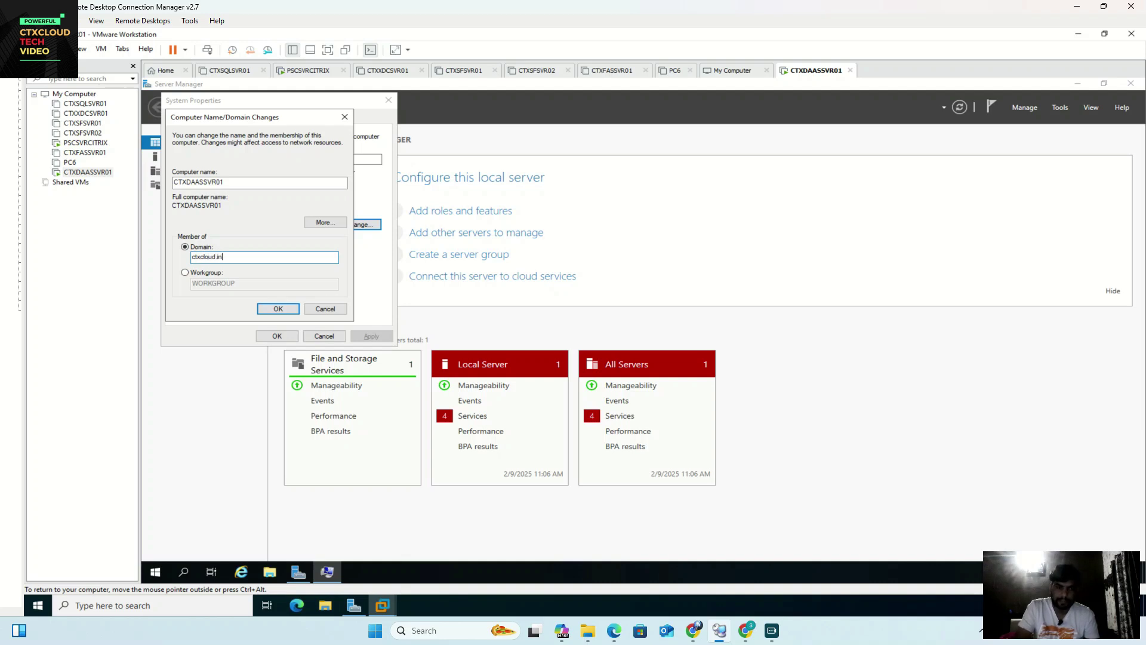
key("Return")
type("ctxcloud\\administrator")
key("Tab")
type("P")
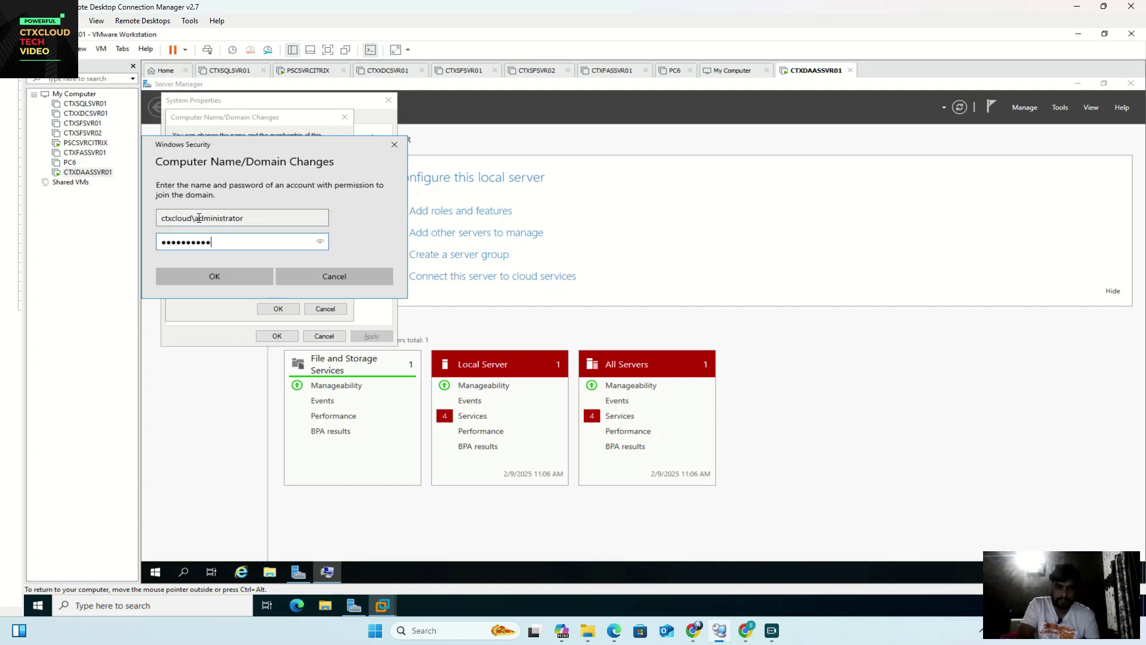
key("Return")
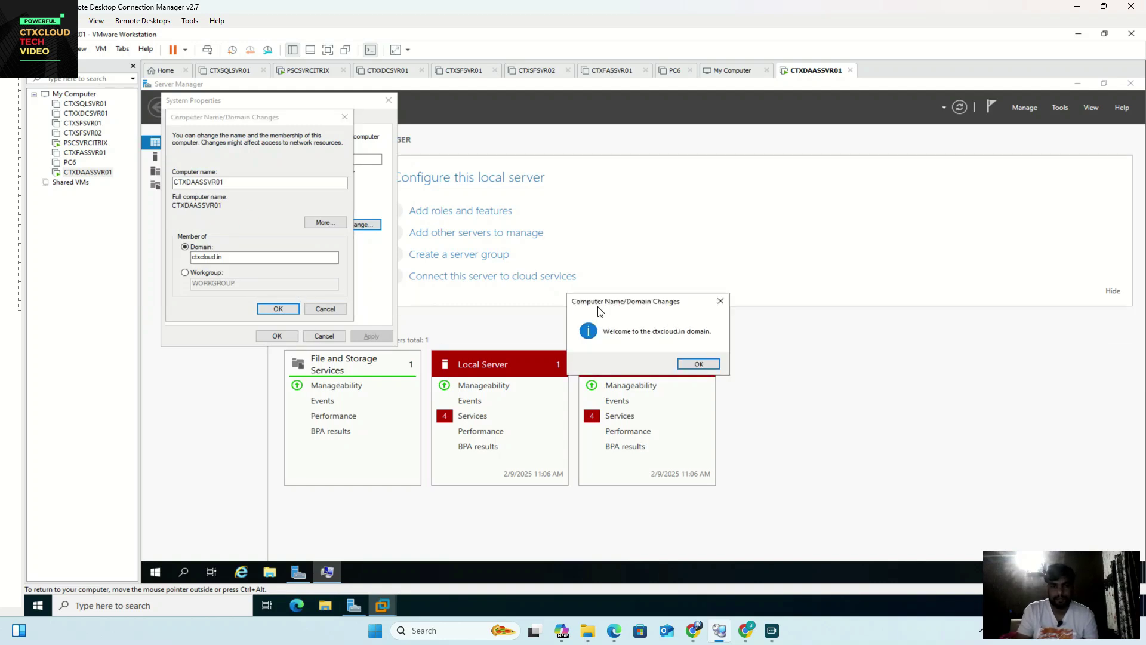
Step: Acknowledge the domain welcome and restart notices, close System Properties, and restart now
left_click(700, 366)
left_click(722, 337)
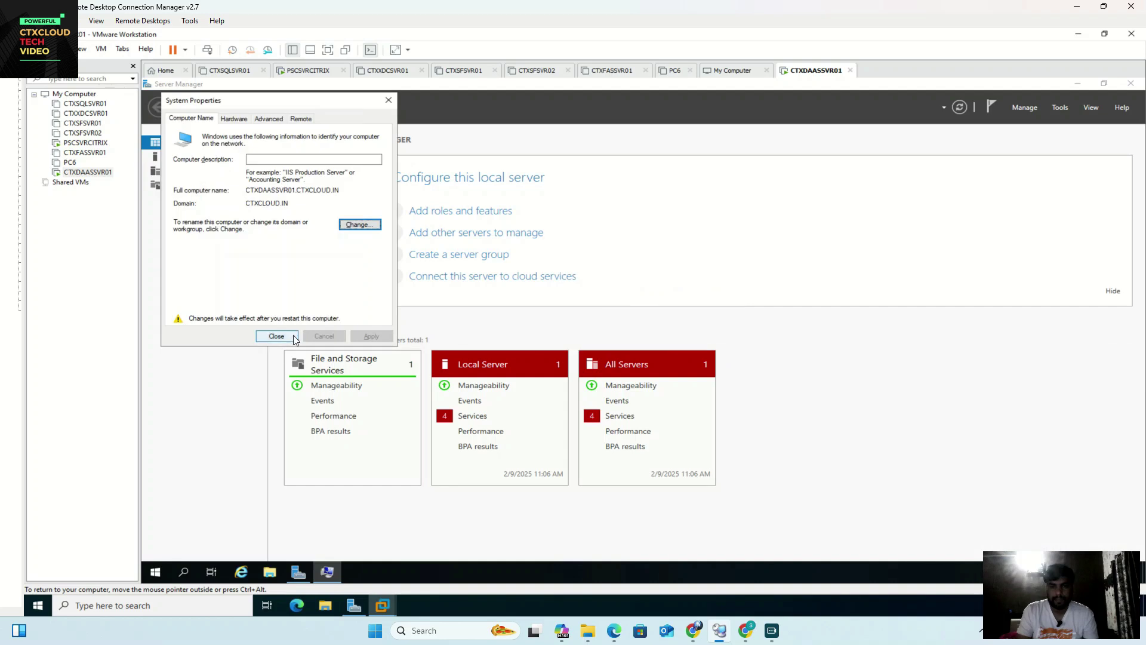
left_click(276, 336)
left_click(642, 335)
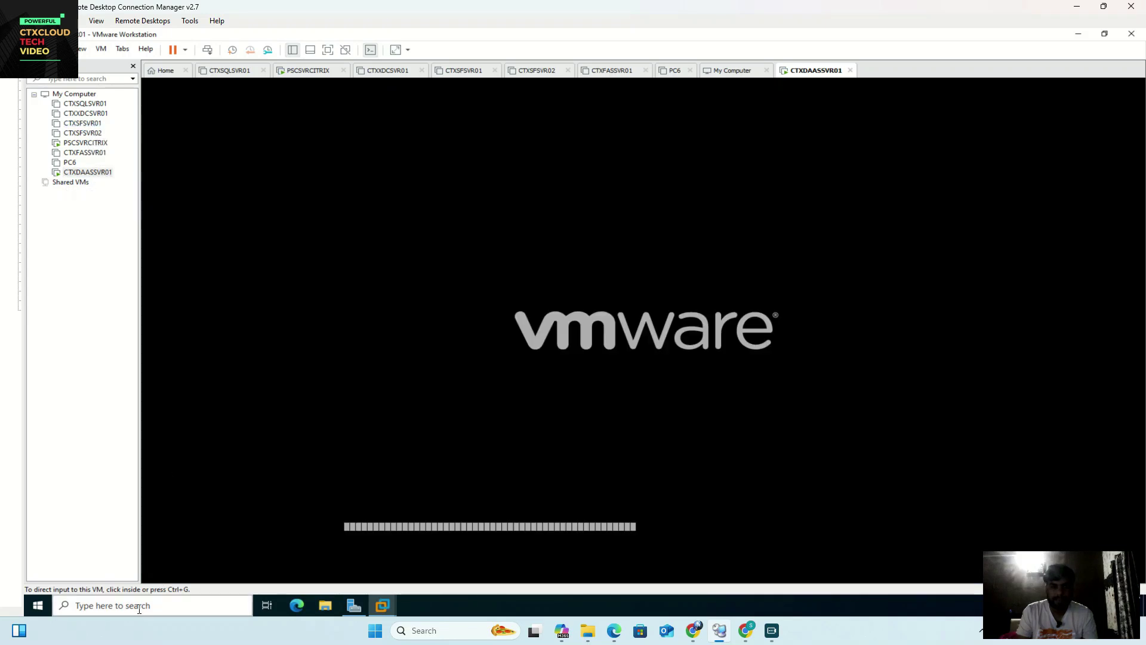
Step: Launch DNS Manager from search, show the CTXCLOUD.IN zone records, and refresh them
left_click(142, 605)
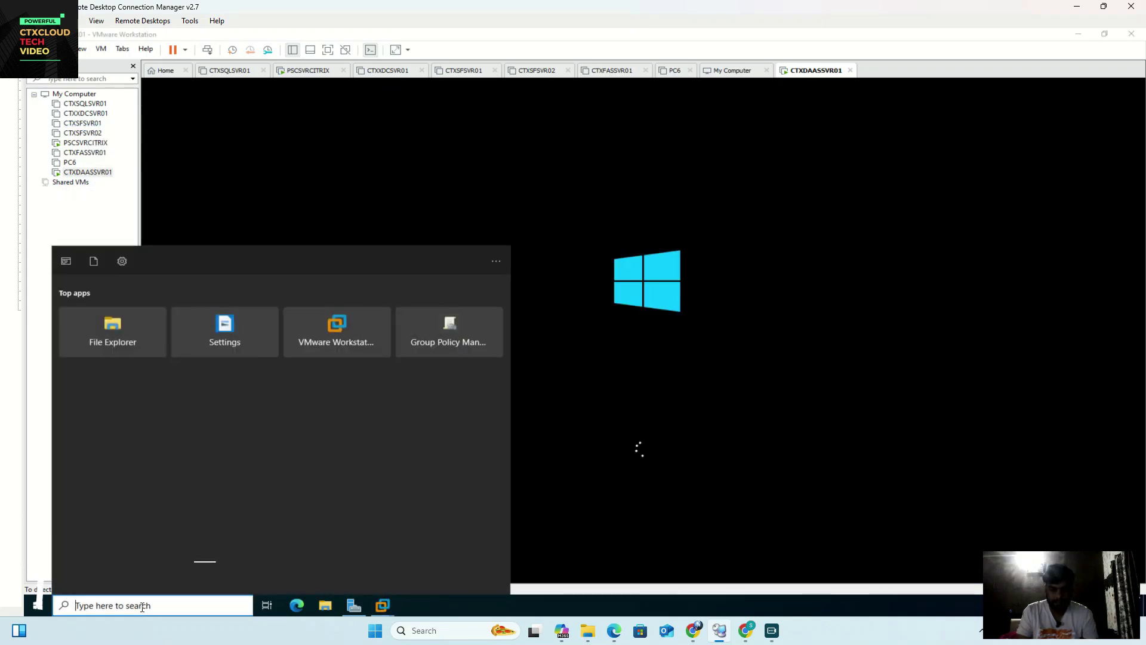
type("dns")
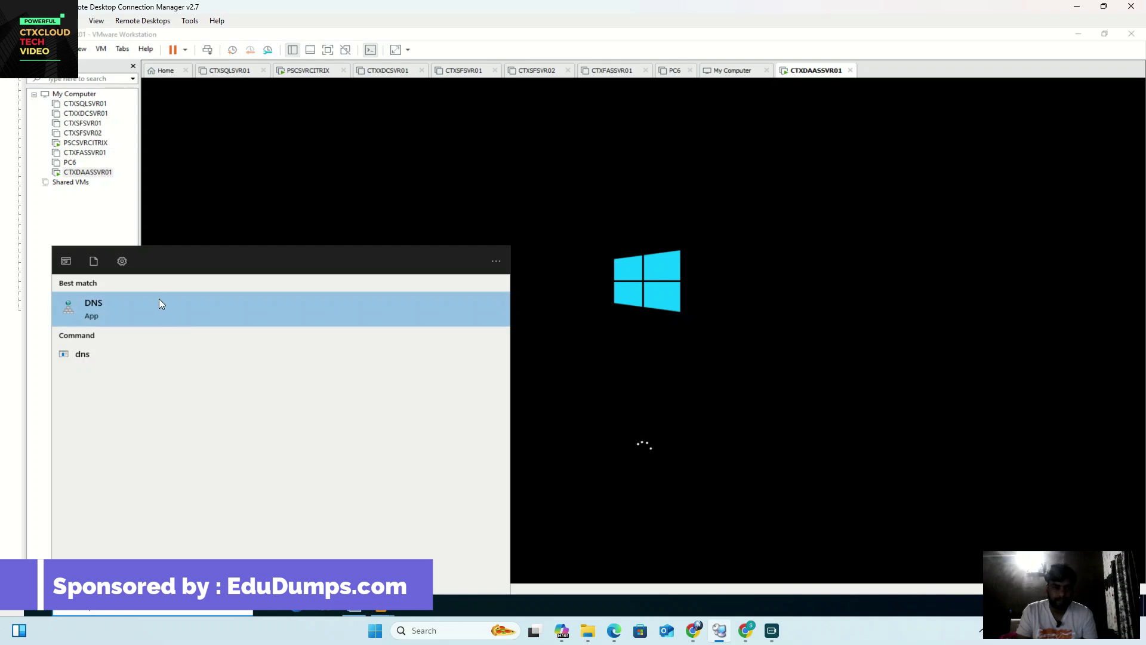
left_click(159, 299)
double_click(187, 100)
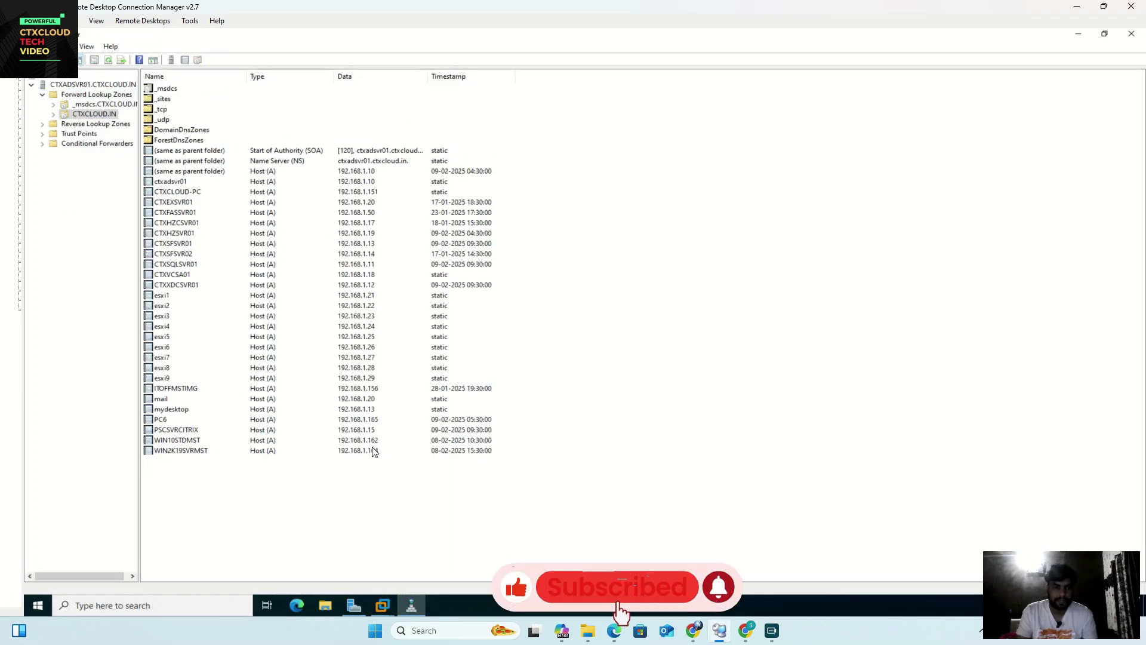
right_click(615, 189)
left_click(654, 325)
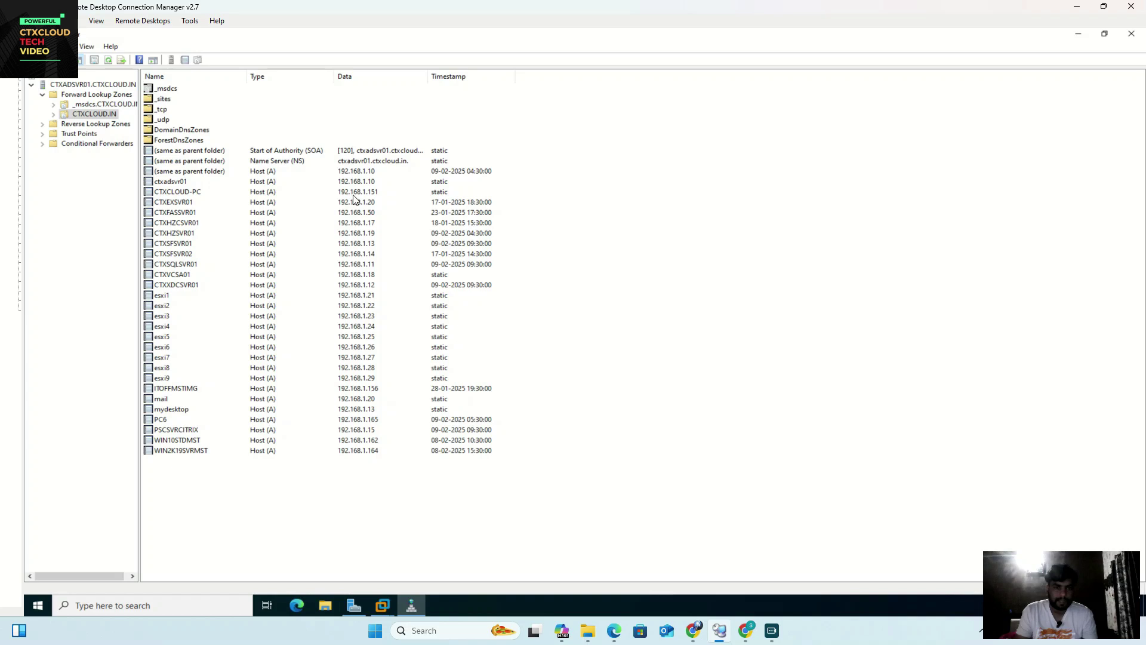
Step: Browse the host records ctxadsvr01, WIN2K19SVRMST, mydesktop and ITOFFMSTIMG
left_click(175, 286)
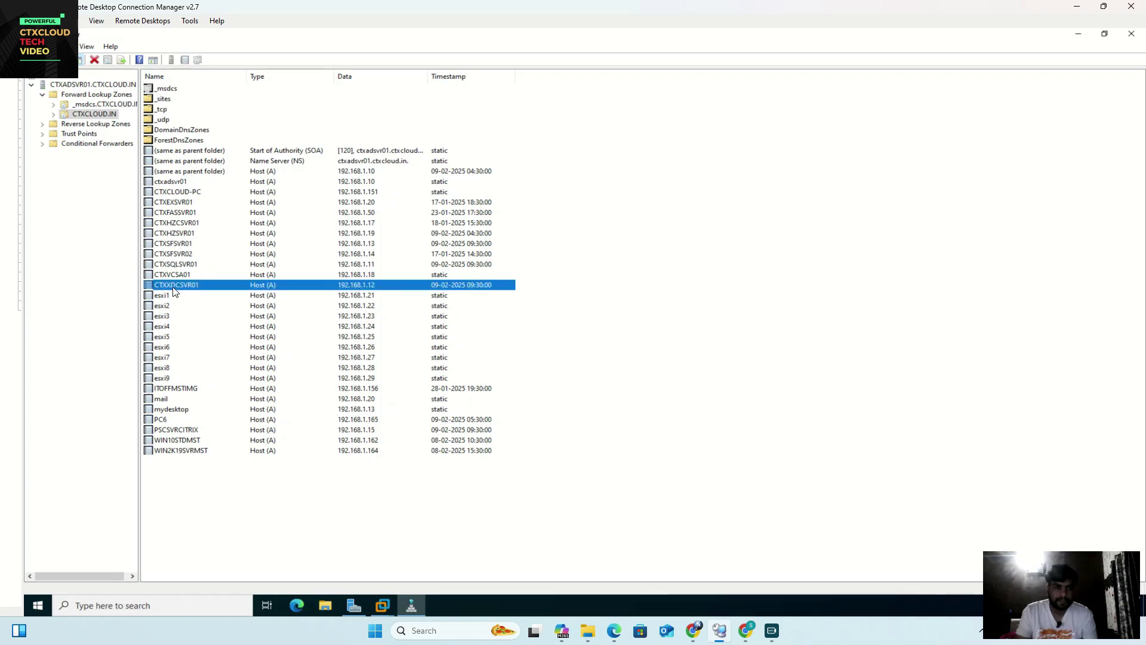
left_click(359, 265)
left_click(358, 253)
left_click(359, 244)
left_click(360, 234)
left_click(360, 213)
left_click(361, 184)
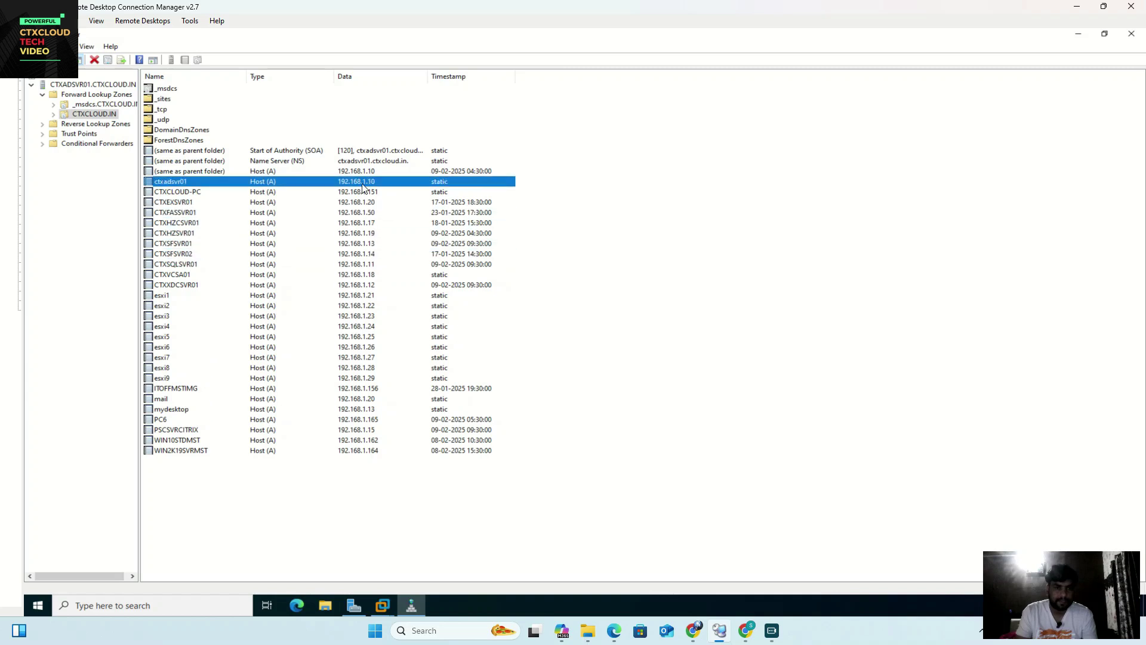
left_click(373, 453)
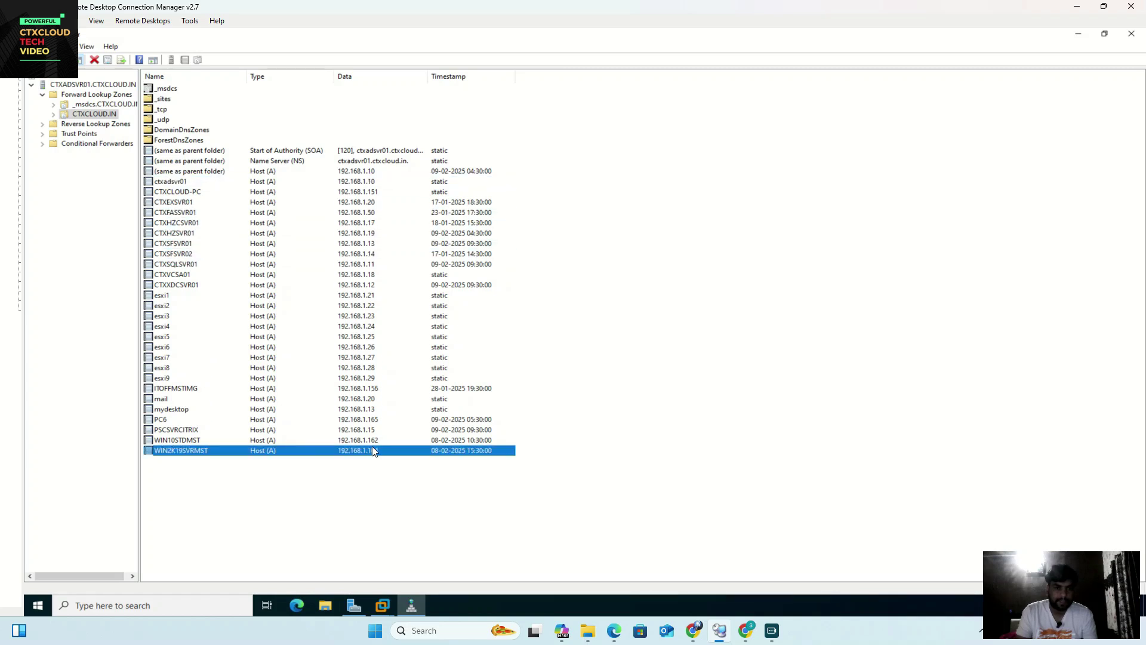
left_click(384, 440)
left_click(382, 420)
left_click(380, 408)
left_click(380, 399)
left_click(381, 389)
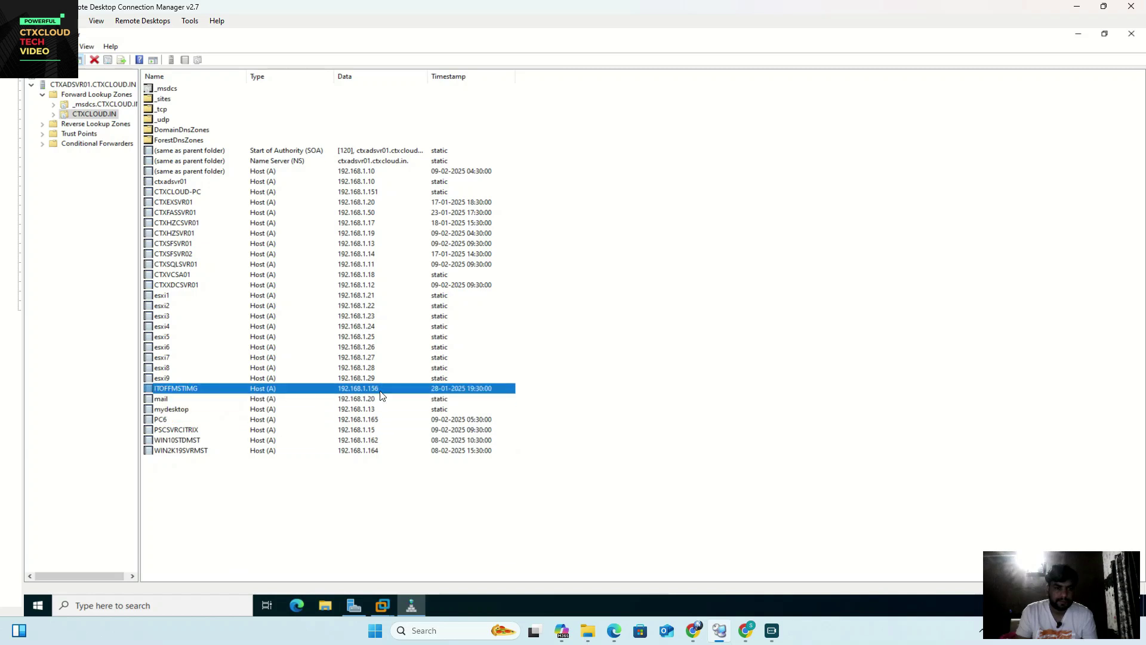
Step: Browse the host records CTXSFSVR01, CTXHZCSVR01, CTXVCSA01 and CTXXDCSVR01
left_click(207, 285)
left_click(204, 274)
left_click(204, 264)
left_click(206, 244)
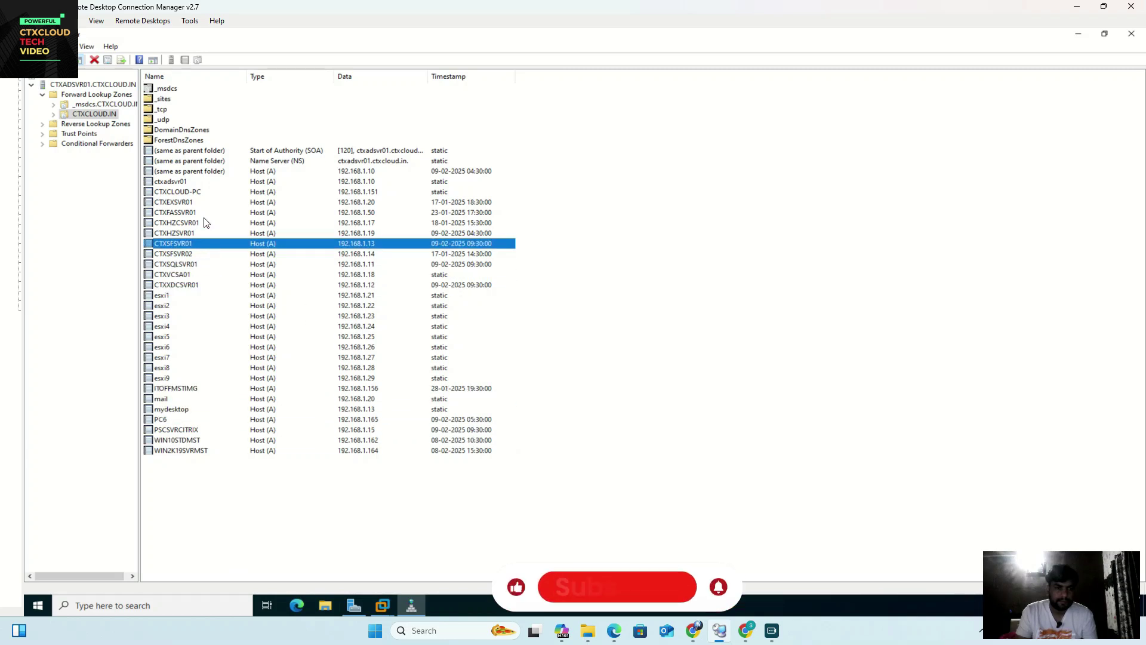
key("Up")
key("Up")
key("Up")
key("Up")
key("Up")
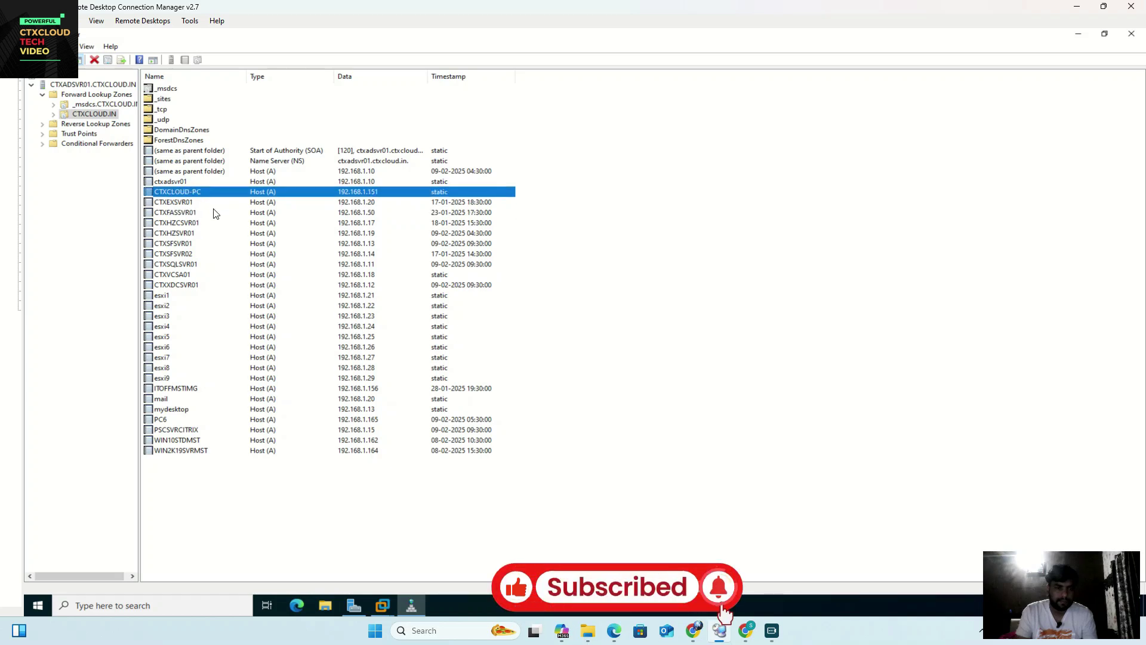
left_click(215, 213)
left_click(213, 223)
left_click(210, 233)
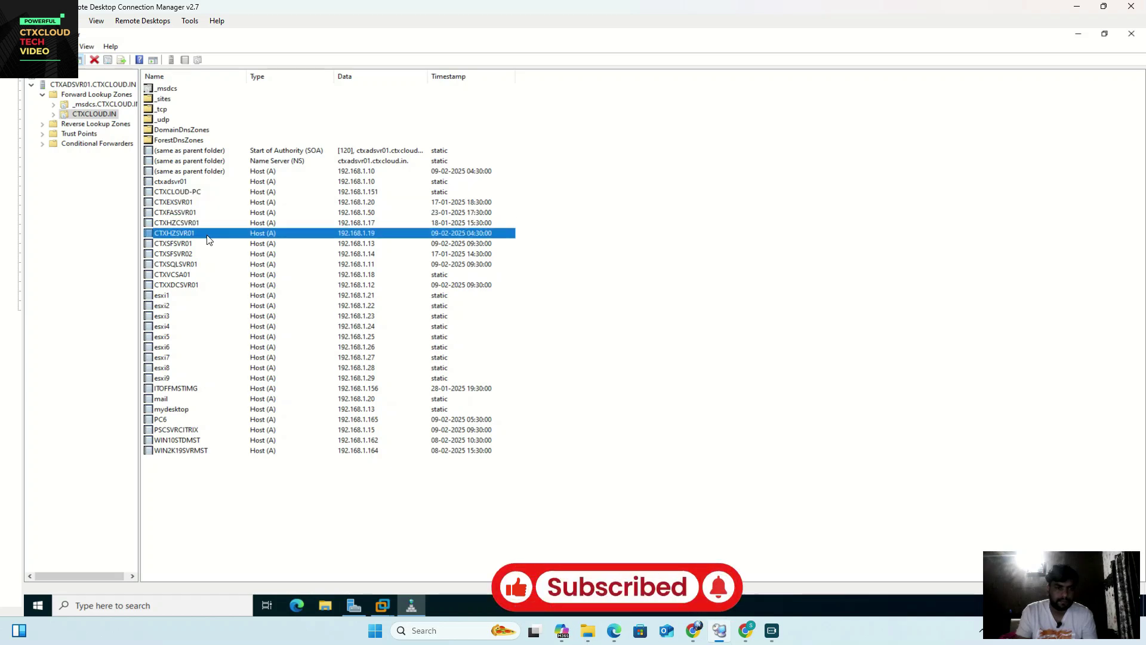
left_click(209, 244)
left_click(199, 264)
left_click(193, 275)
left_click(189, 285)
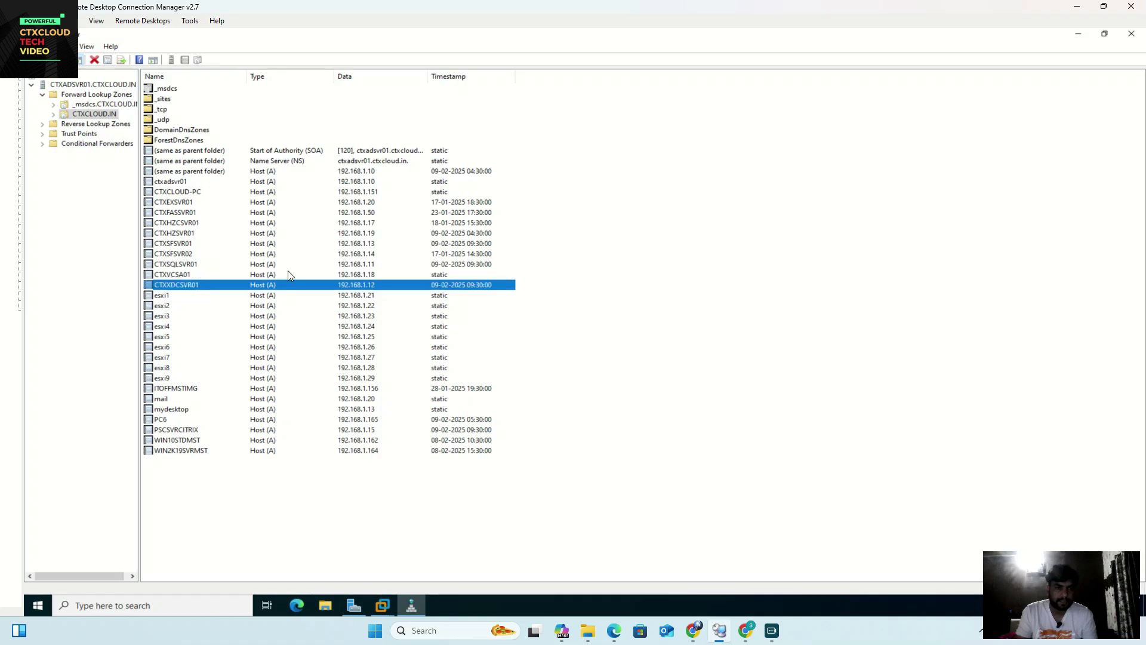
Step: Refresh the zone again and select the new CTXDAASSVR01 host record at 192.168.1.5
right_click(648, 207)
left_click(694, 340)
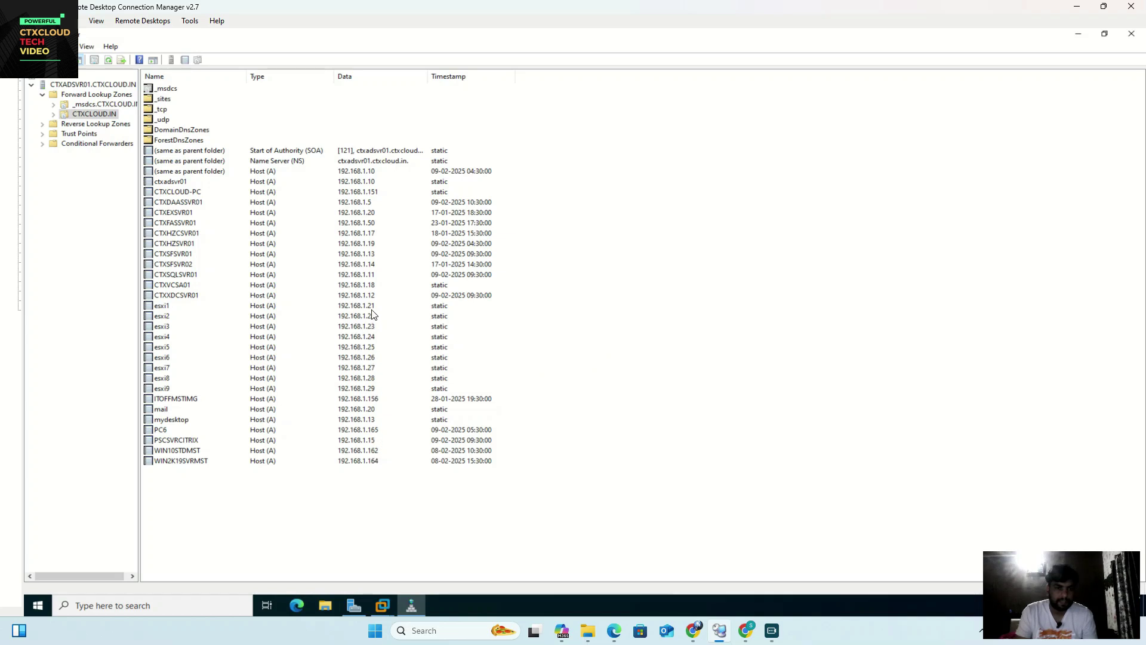
left_click(369, 204)
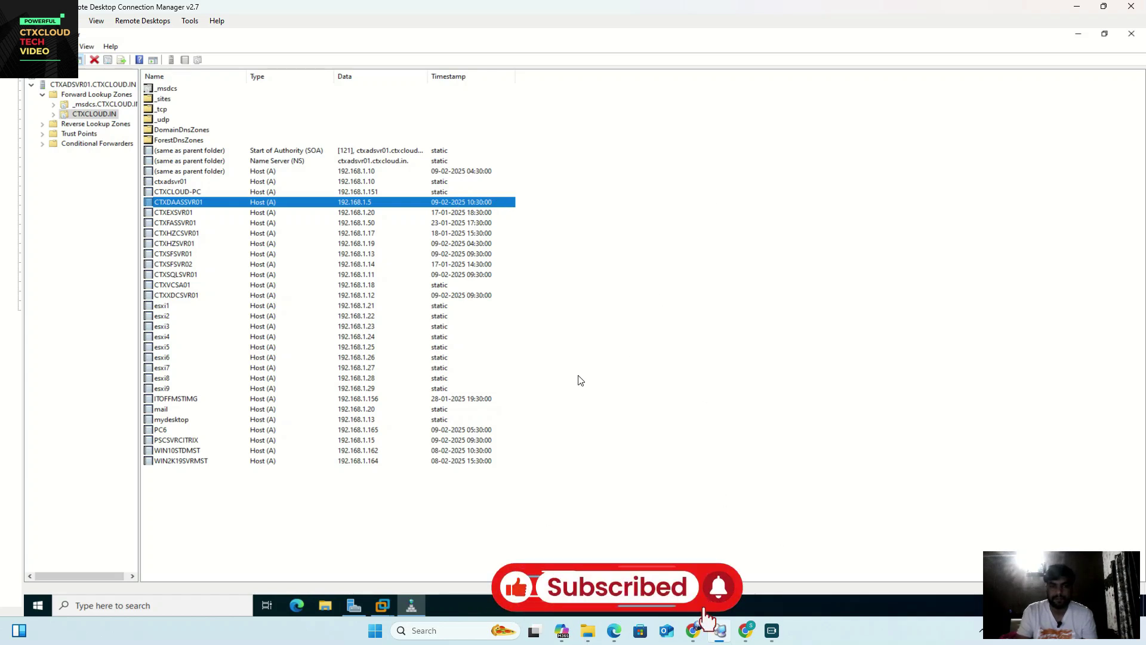
Step: Switch from Remote Desktop Connection Manager back to the VMware Workstation window showing CTXDAASSVR01
left_click(722, 632)
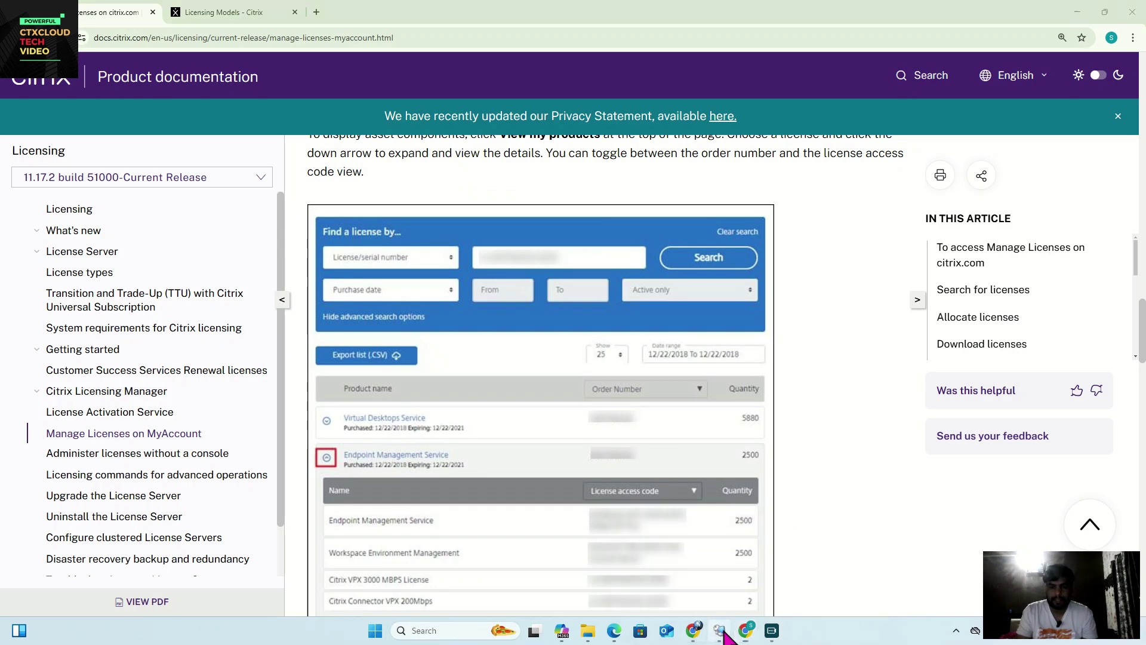
left_click(719, 631)
left_click(383, 608)
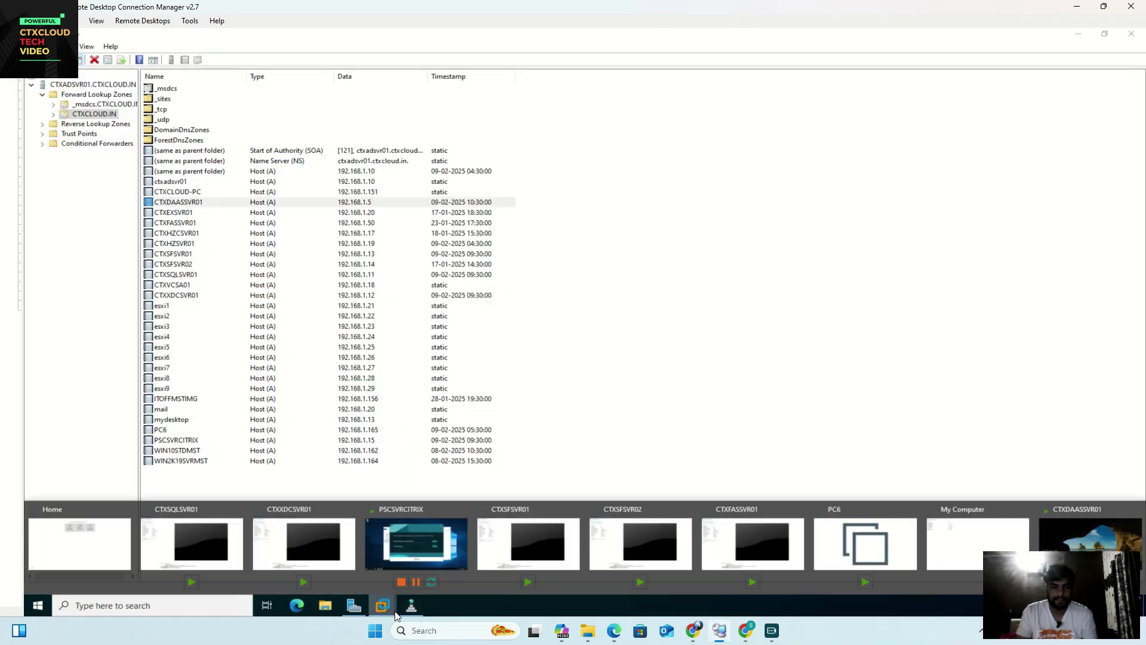
left_click(1094, 524)
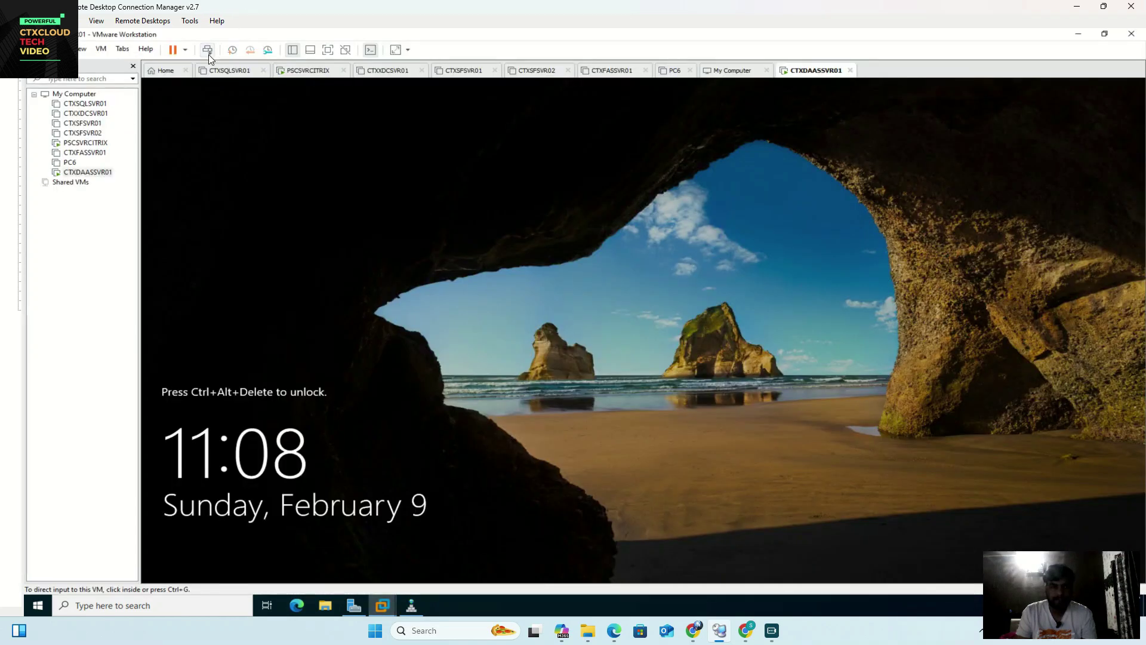
Step: Sign in to CTXDAASSVR01 as Other user with the ctxcloud domain admin account, then focus the PSCSVRCITRIX VM
left_click(208, 49)
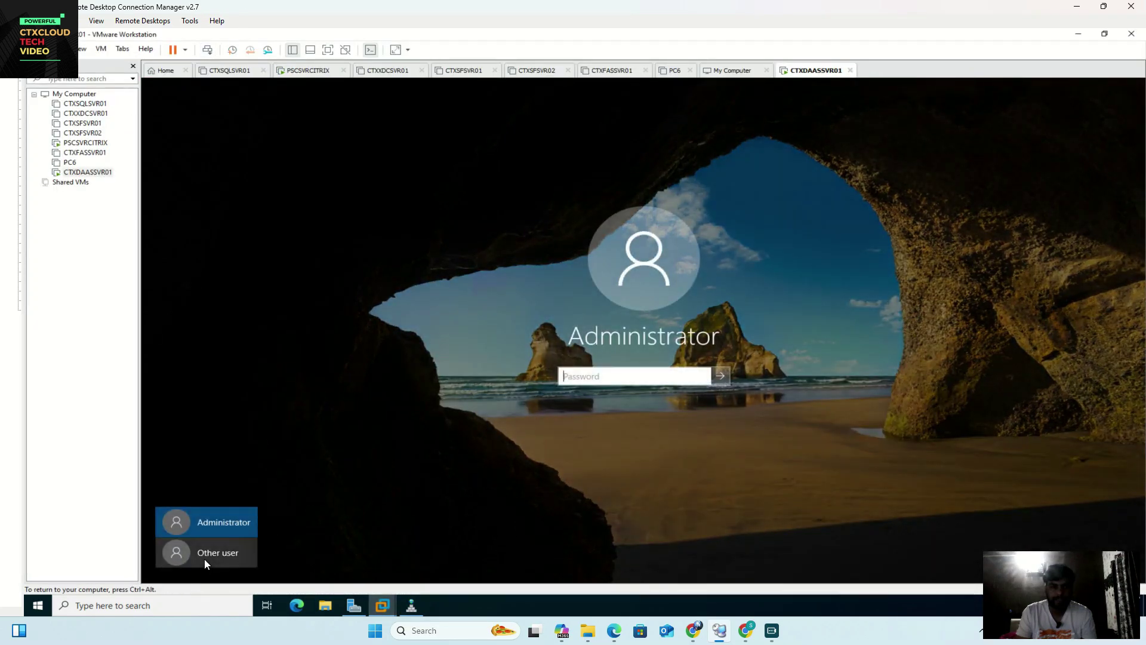
left_click(204, 558)
type("ctx")
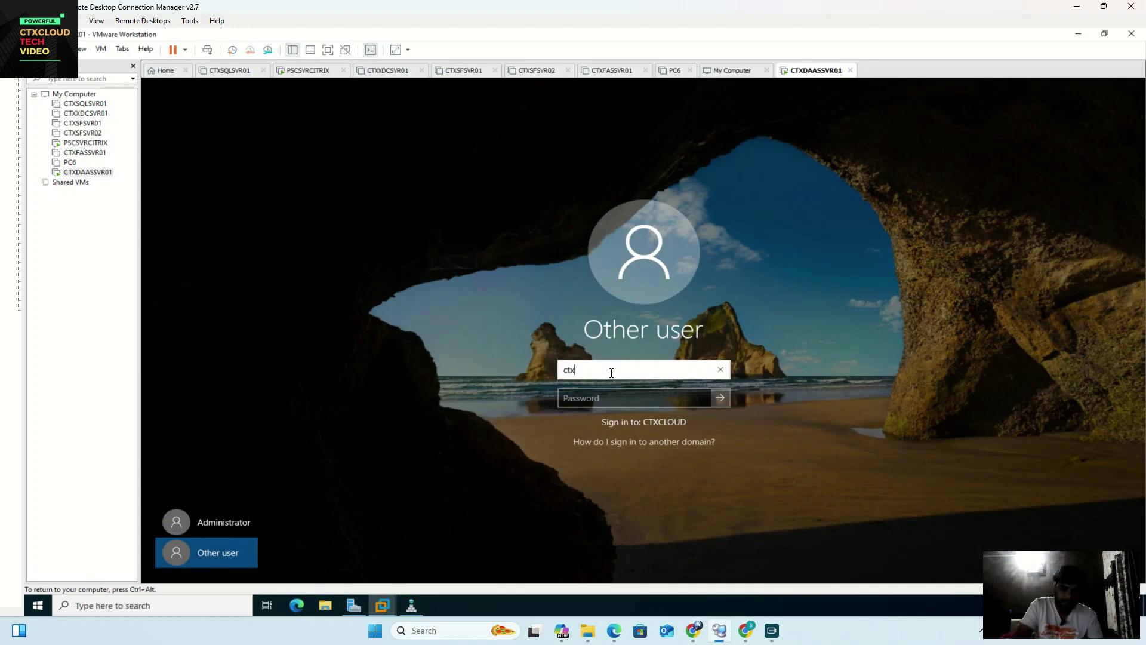
type("cloud\\")
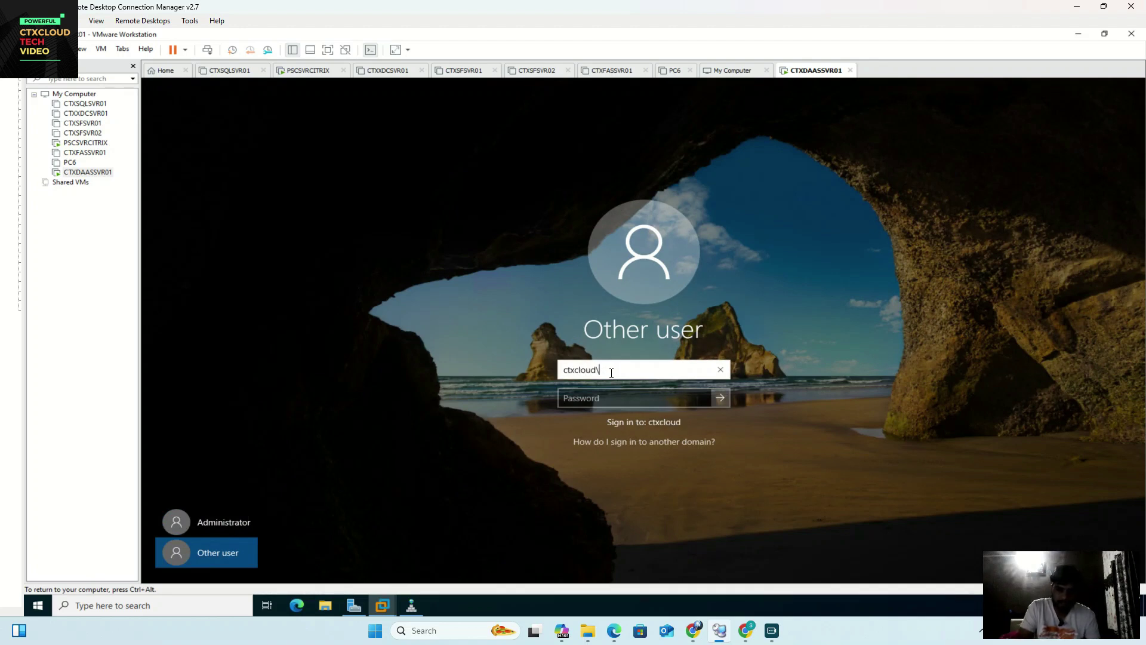
type("administrator")
key("Tab")
type("•••")
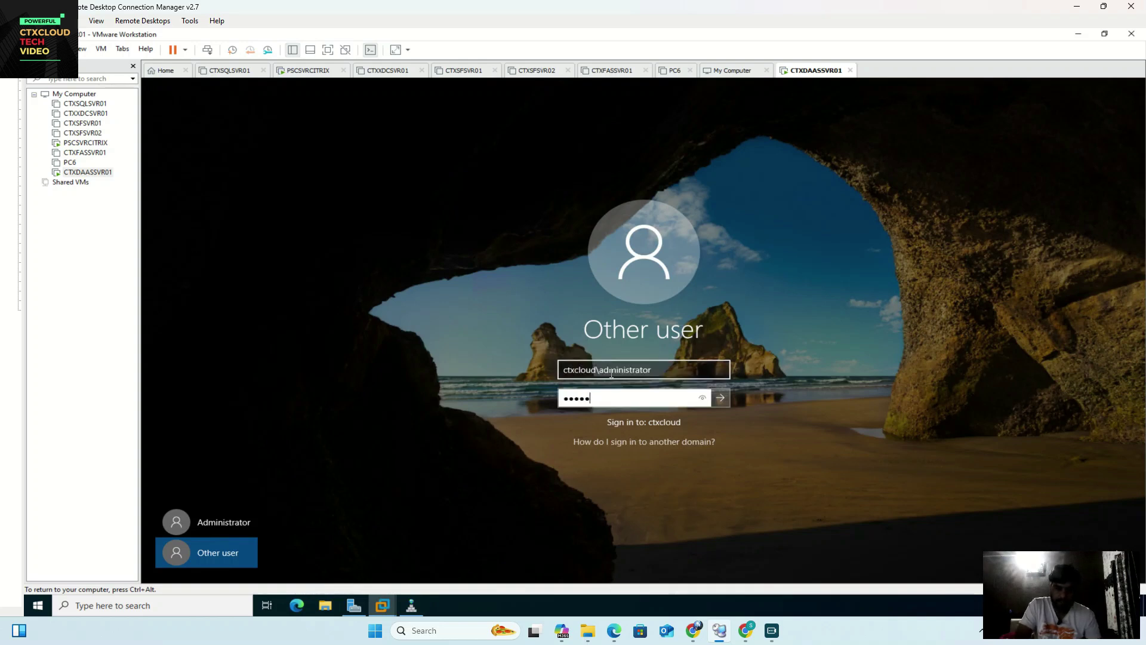
key("Return")
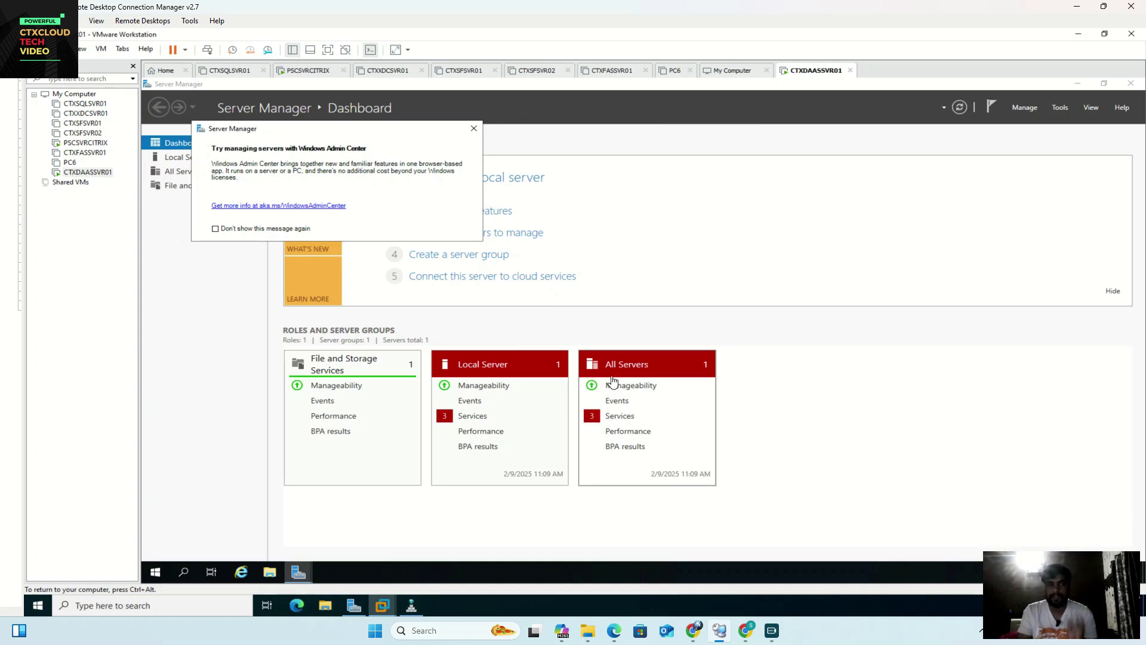
left_click(82, 146)
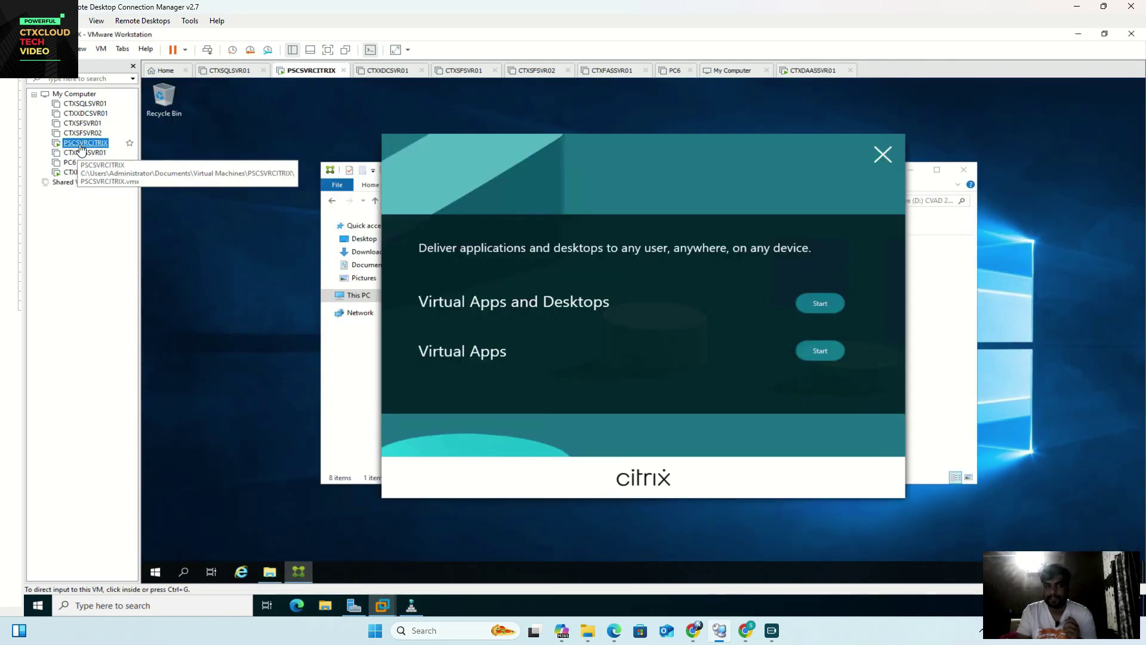
left_click(838, 306)
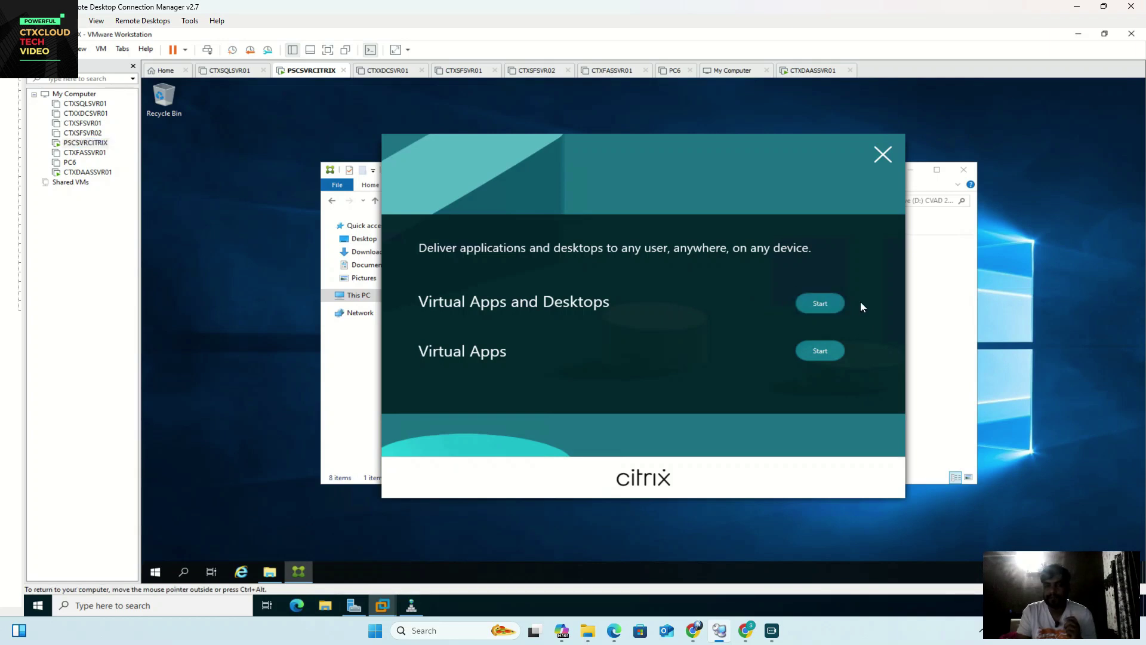